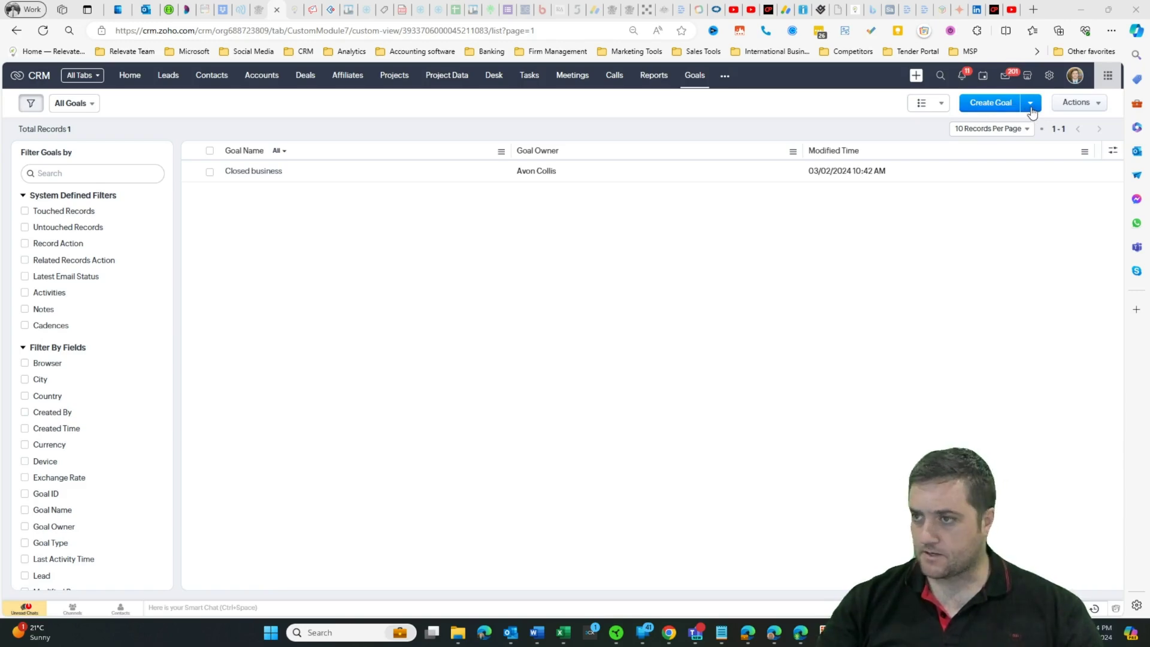
Choose Import Goals from the dropdown beside Create Goal.
left_click(1031, 112)
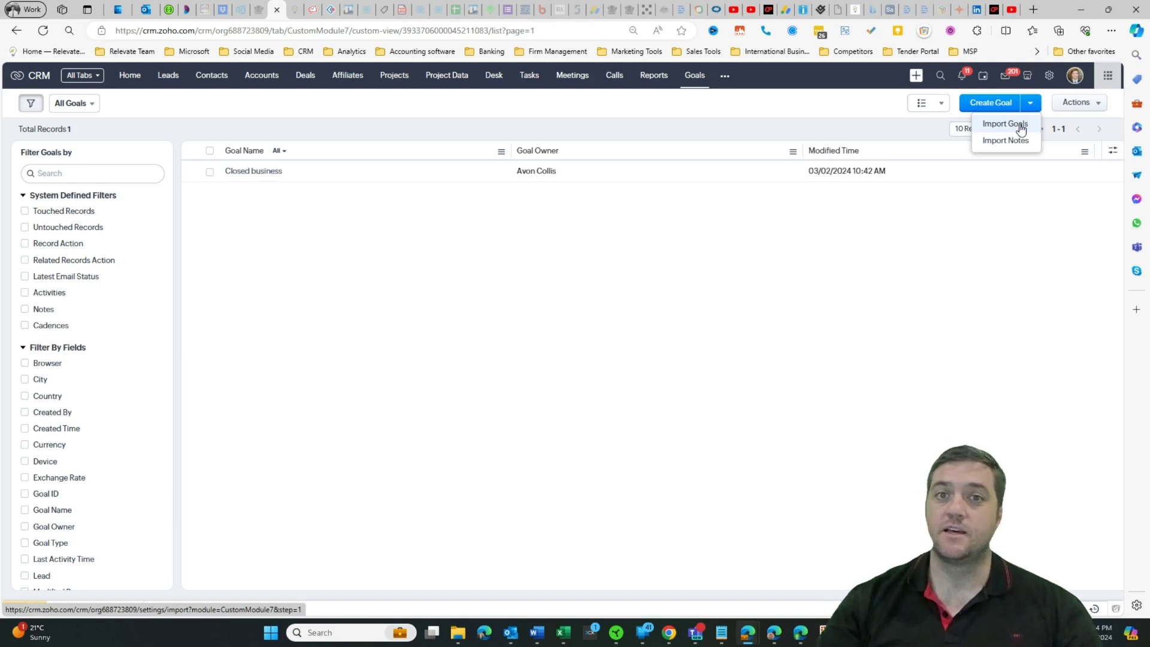
left_click(1020, 126)
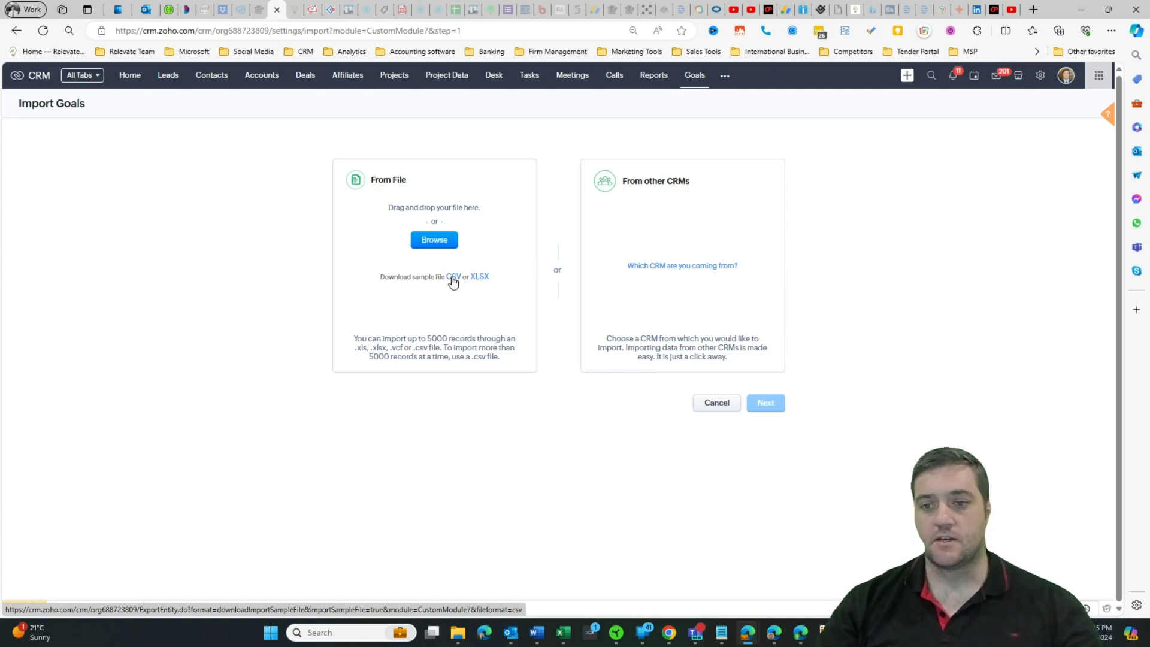
left_click(680, 270)
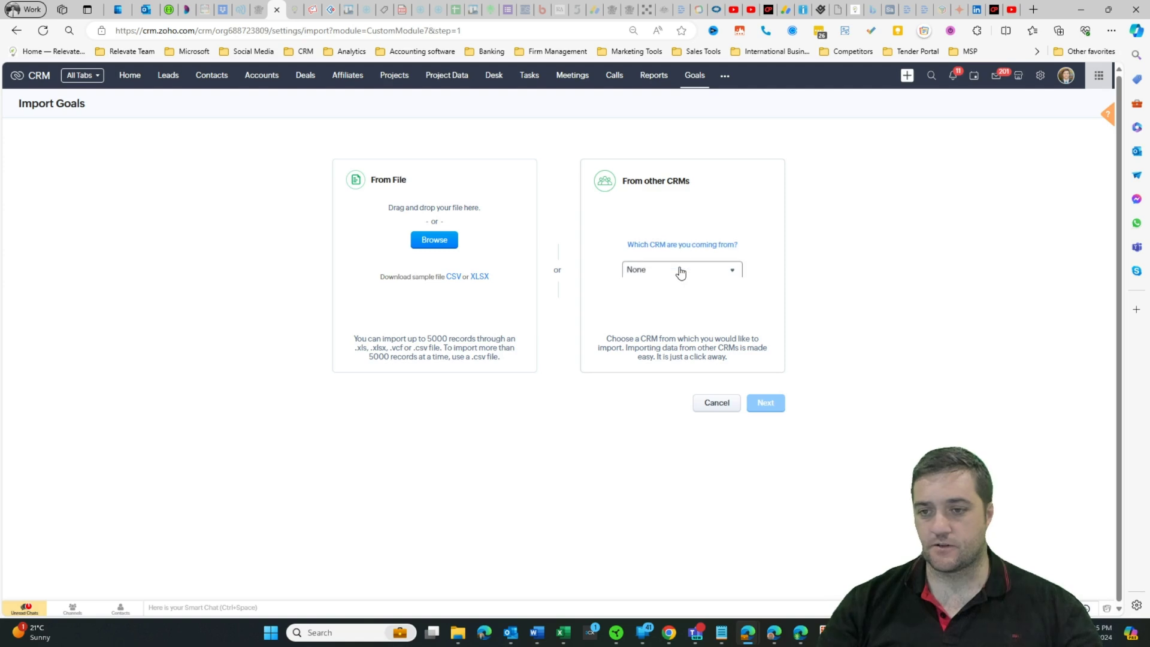
left_click(677, 270)
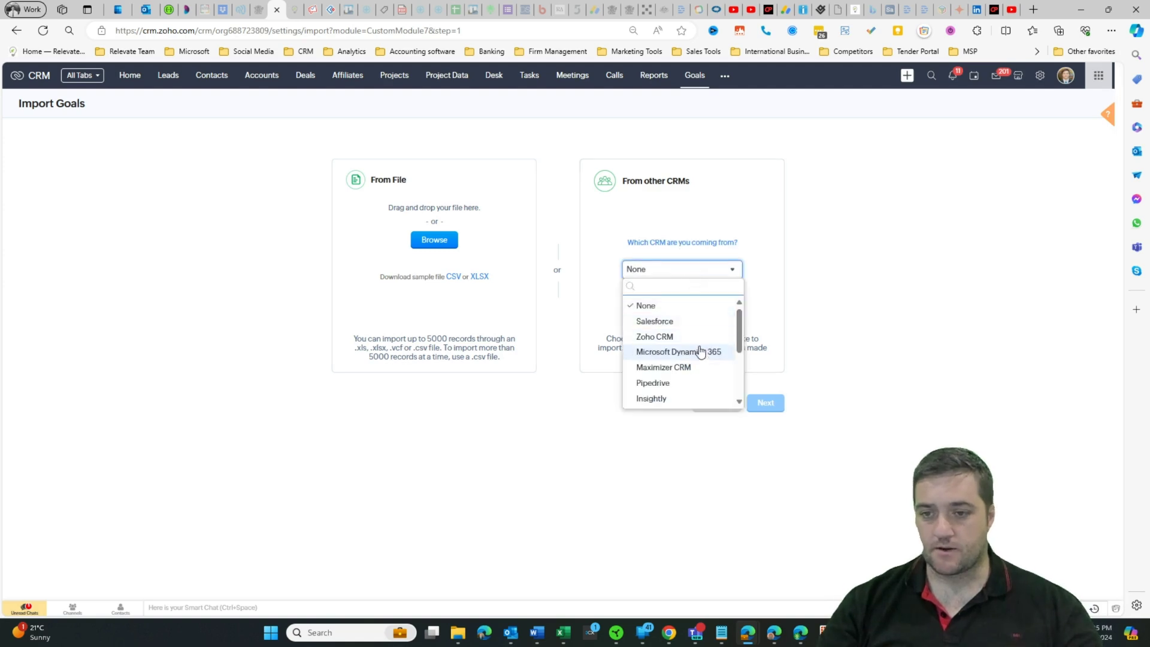
scroll(704, 339, "down", 5)
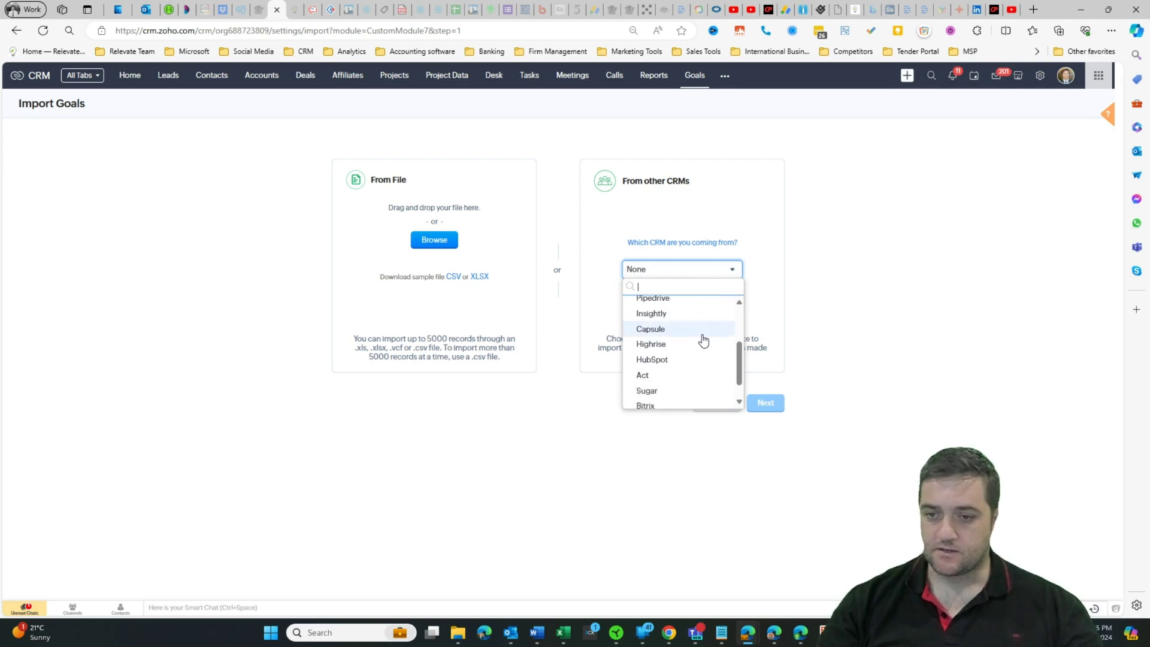
scroll(704, 338, "down", 1)
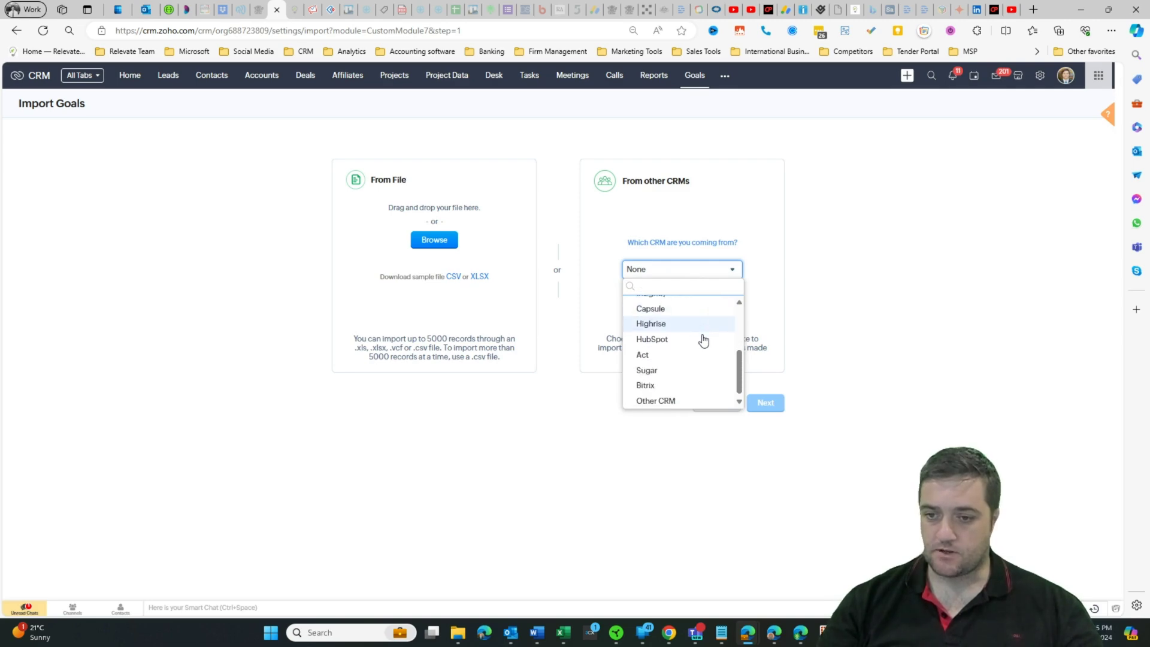
left_click(700, 398)
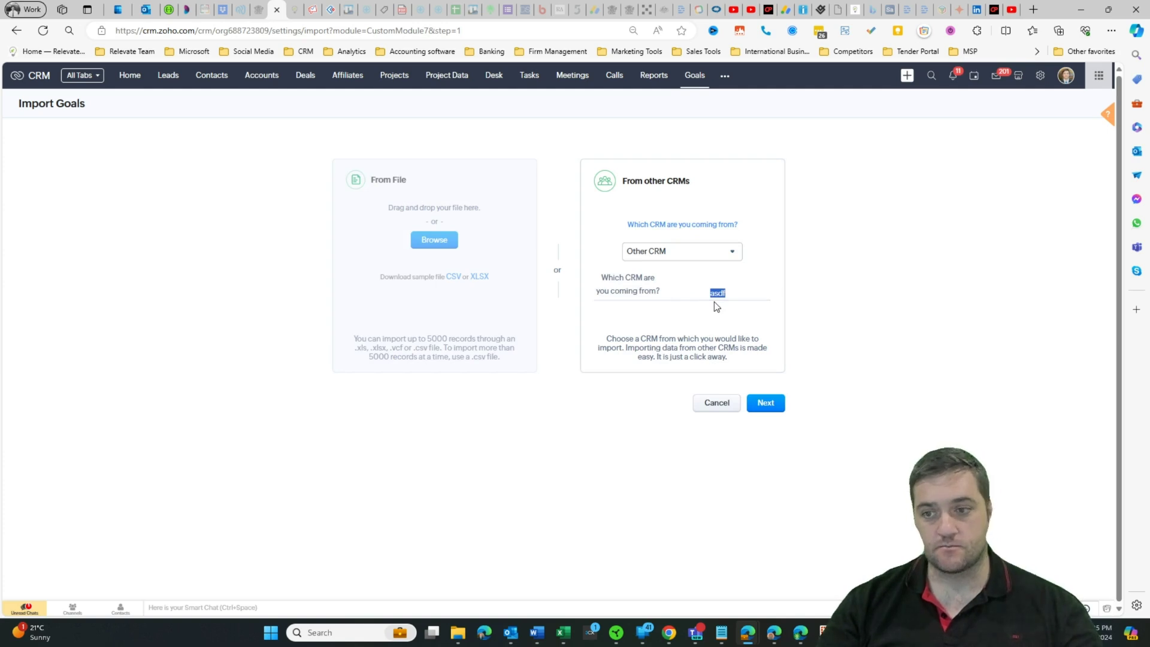
left_click(764, 403)
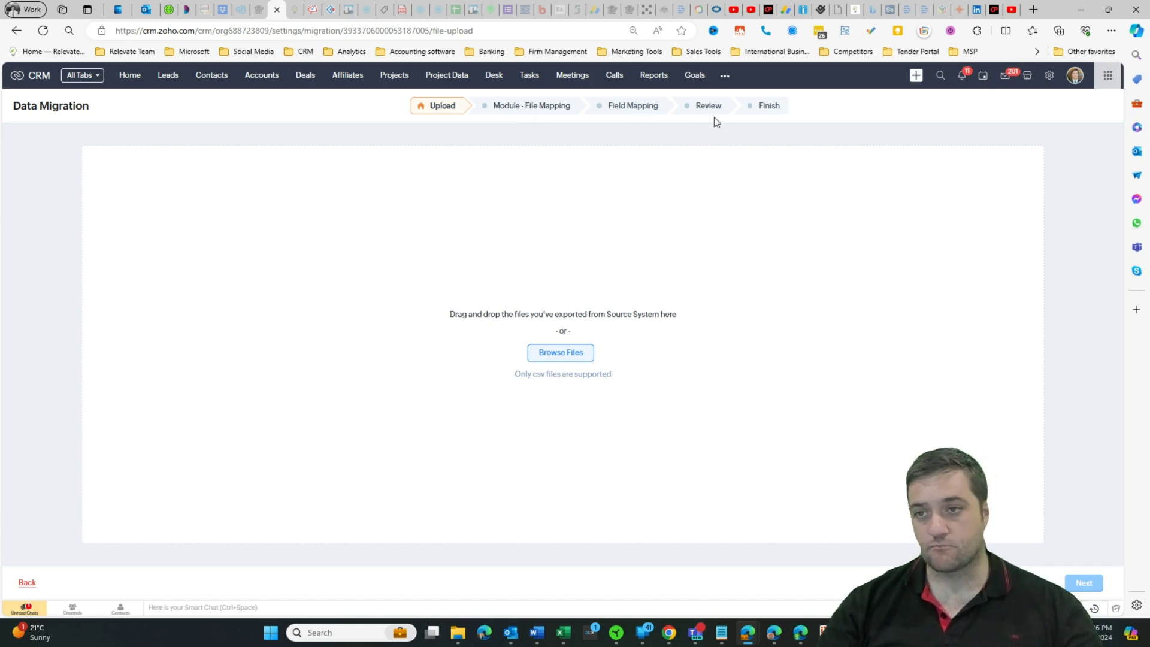
left_click(27, 584)
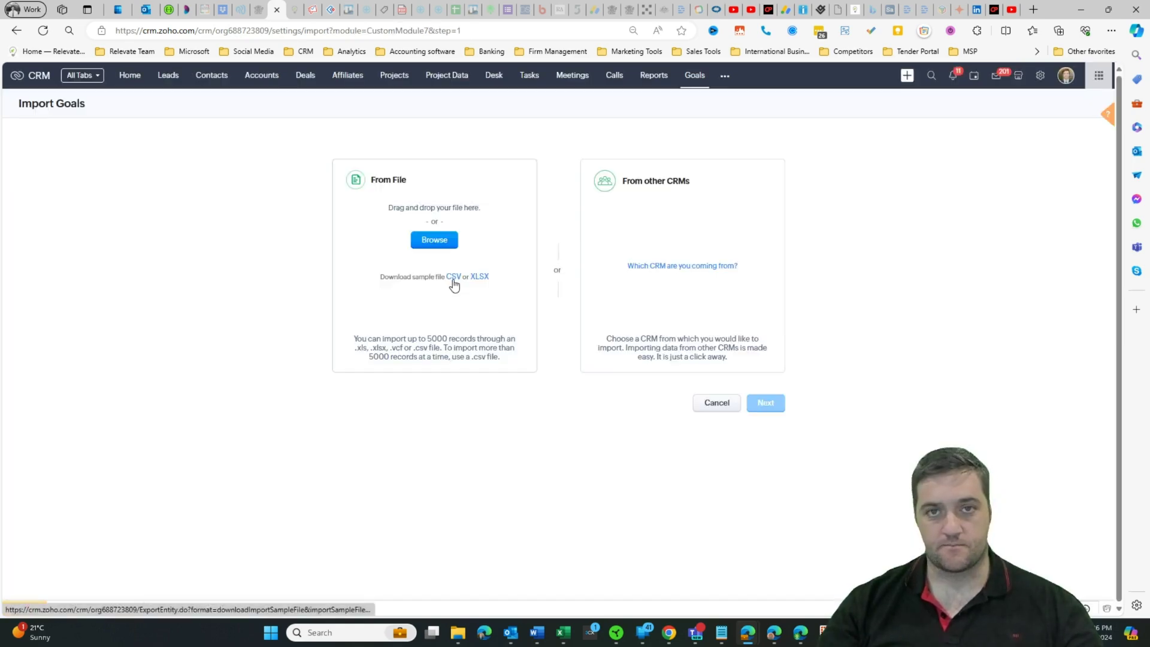
Open the goals sample CSV in Excel, enlarge the window and widen columns A–O.
left_click(452, 277)
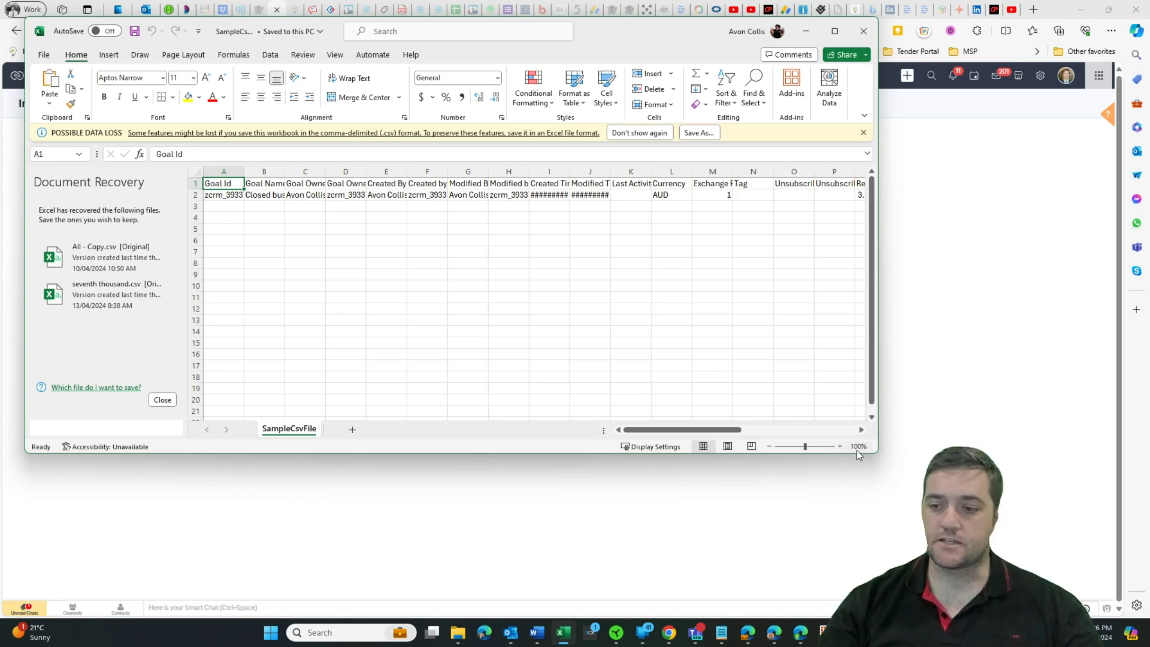
left_click_drag(877, 452, 1091, 469)
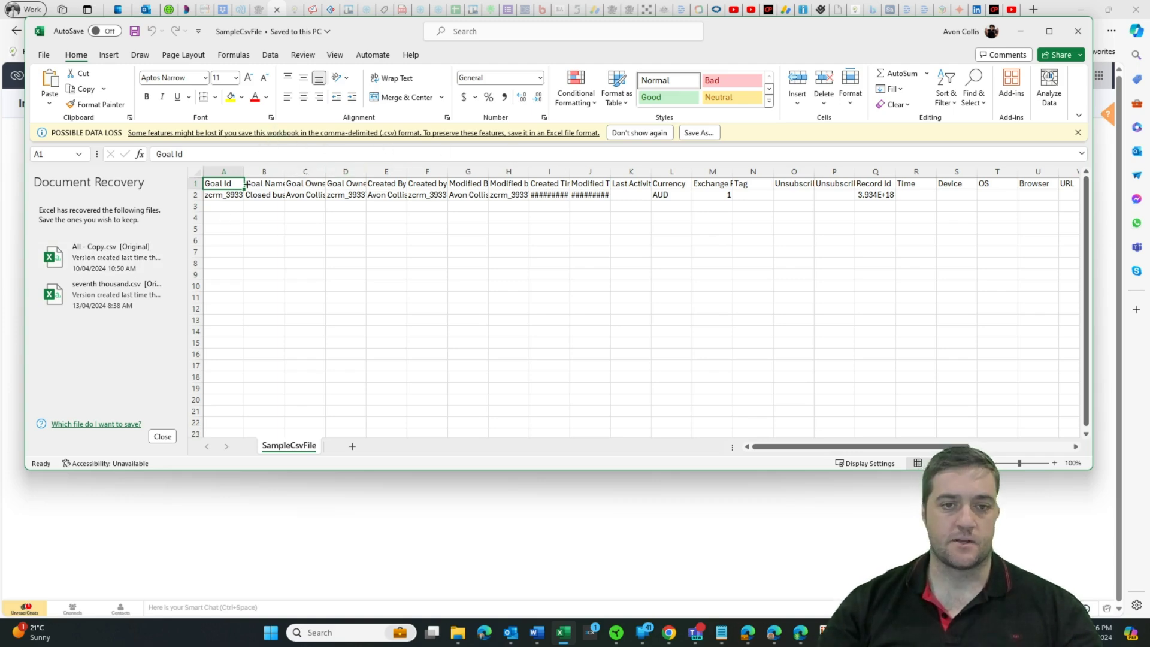
left_click_drag(230, 172, 785, 172)
left_click(335, 240)
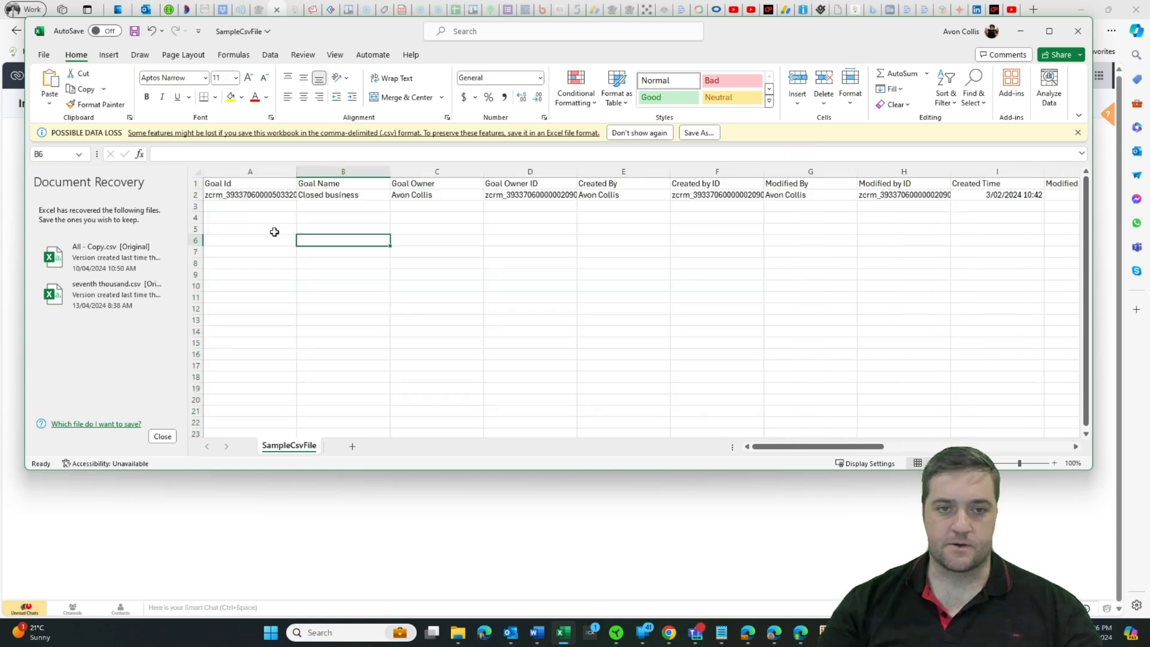
Review the Goal Name, Goal Owner, Created By and Modified By headings, then return to the Zoho import page.
left_click(353, 184)
left_click(424, 184)
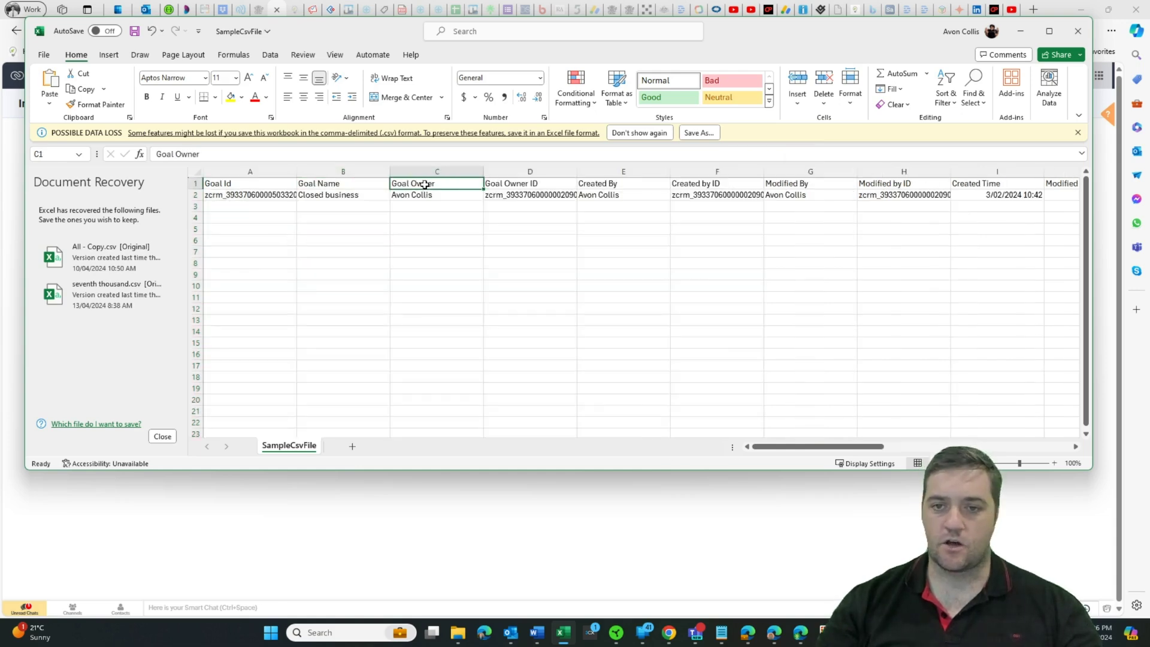
left_click(555, 187)
left_click(553, 196)
left_click(599, 182)
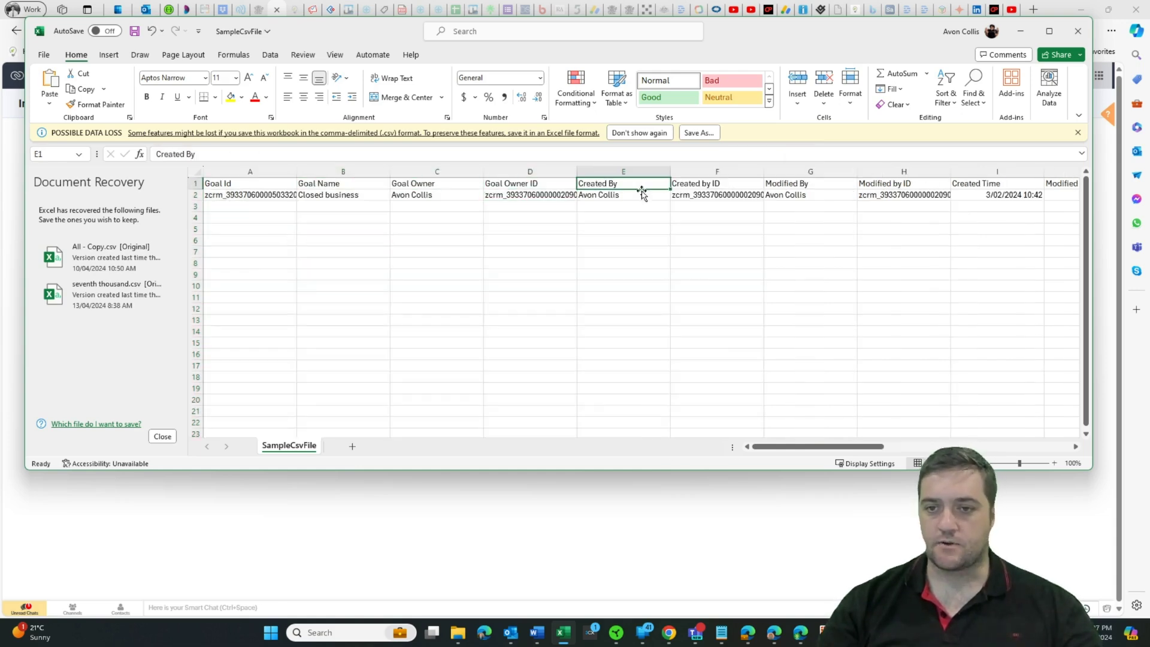
left_click(753, 185)
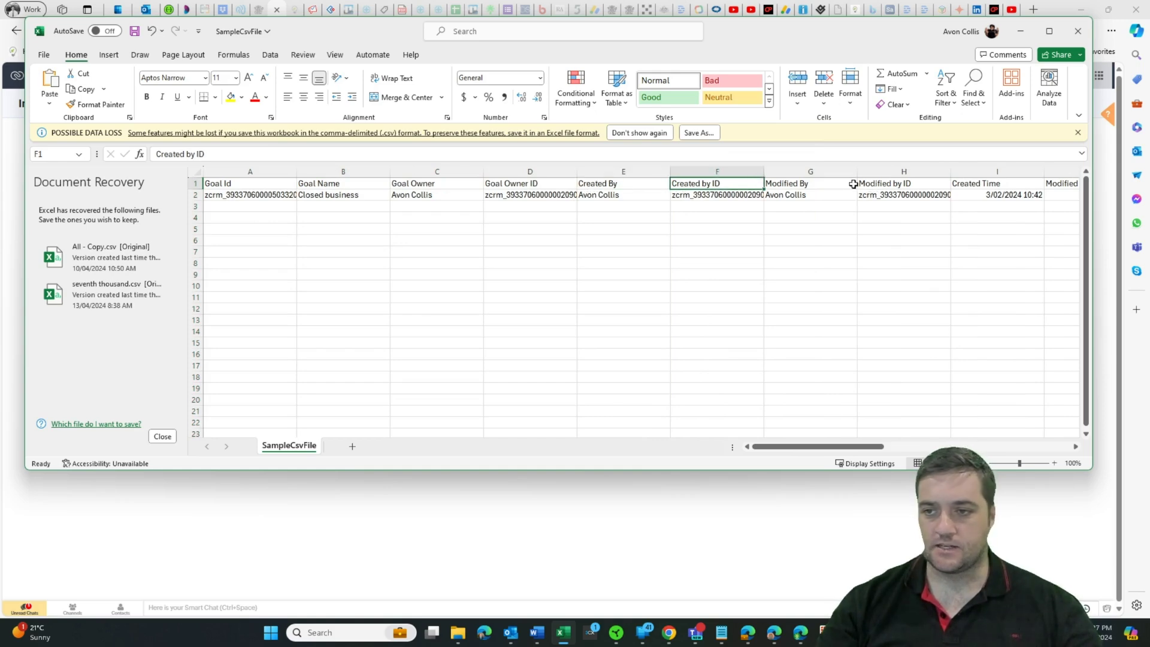
left_click(836, 182)
left_click(886, 185)
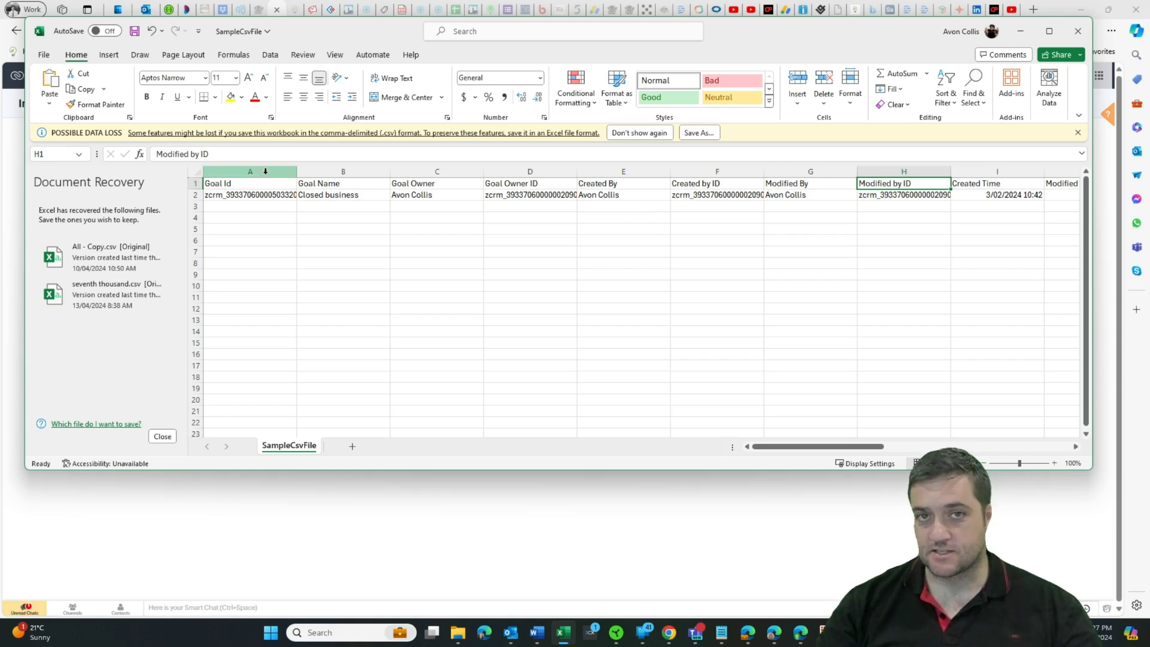
left_click_drag(265, 171, 609, 185)
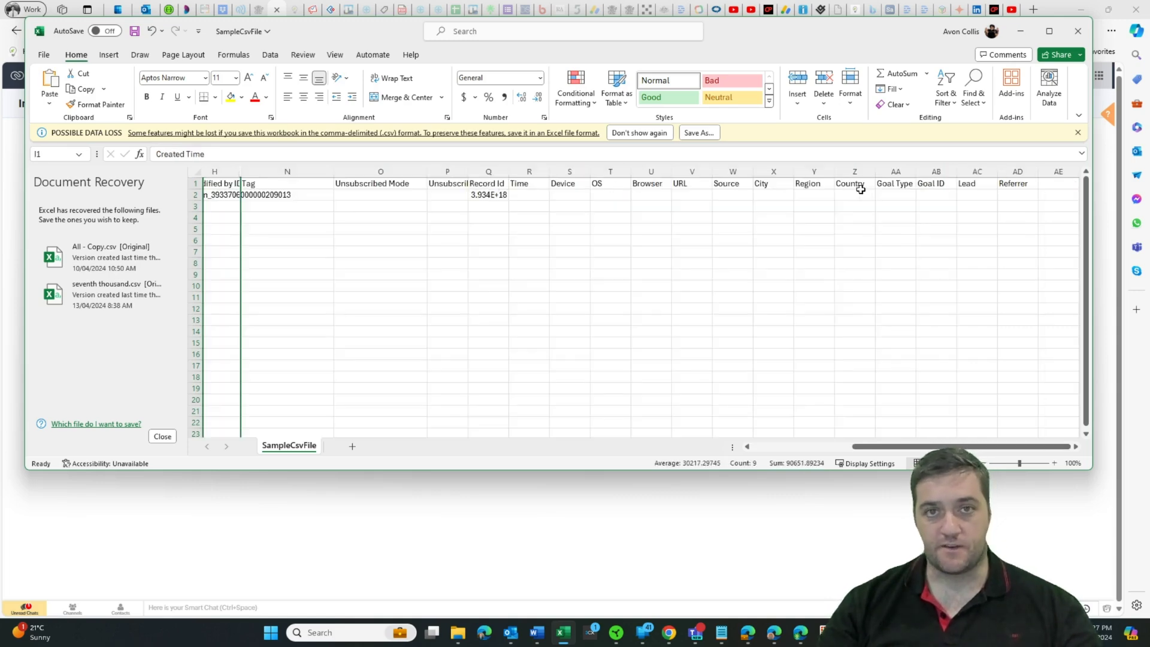
key("alt+Tab")
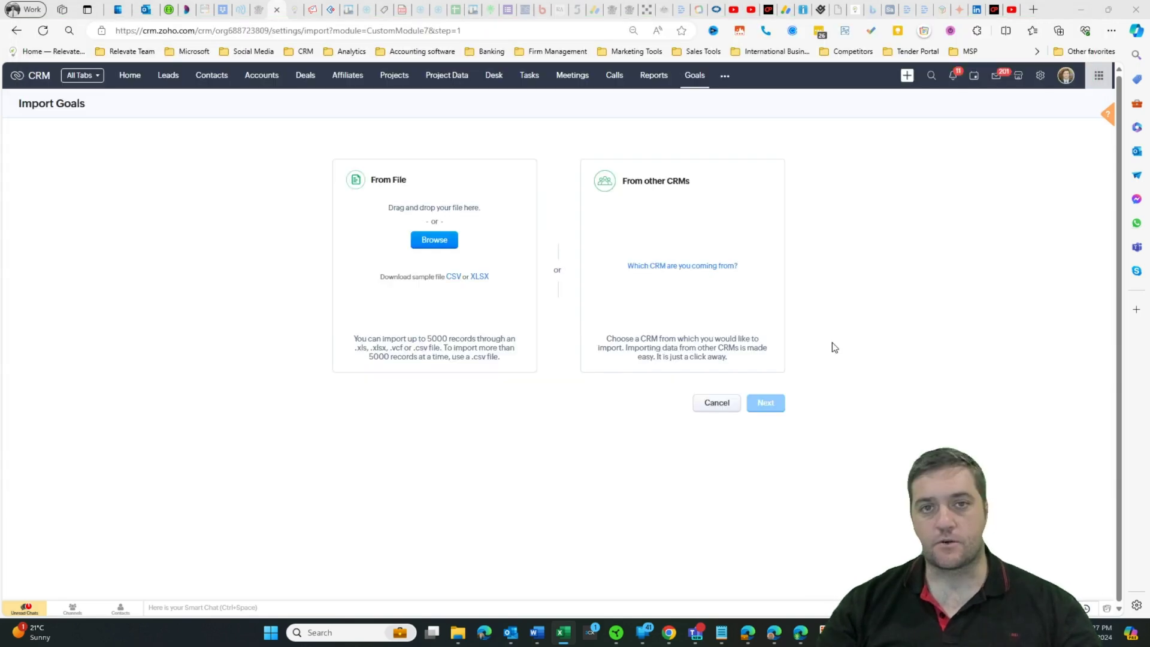
Cancel the import and start a blank Create Goal form, focusing the Goal Name field.
left_click(720, 405)
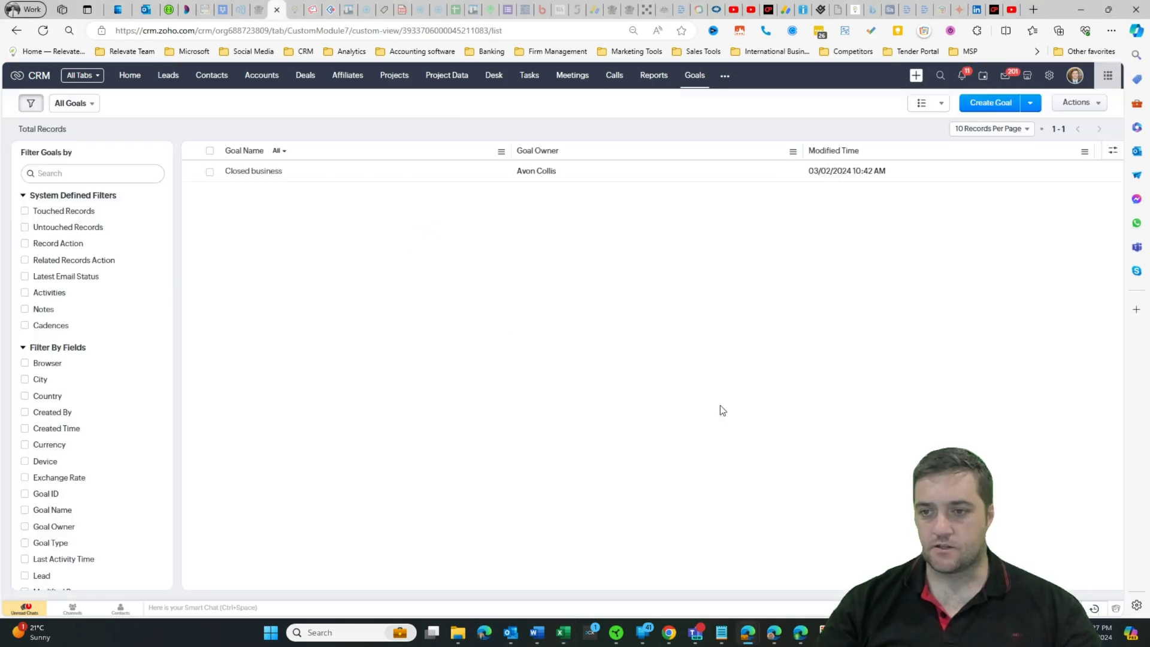
left_click(980, 106)
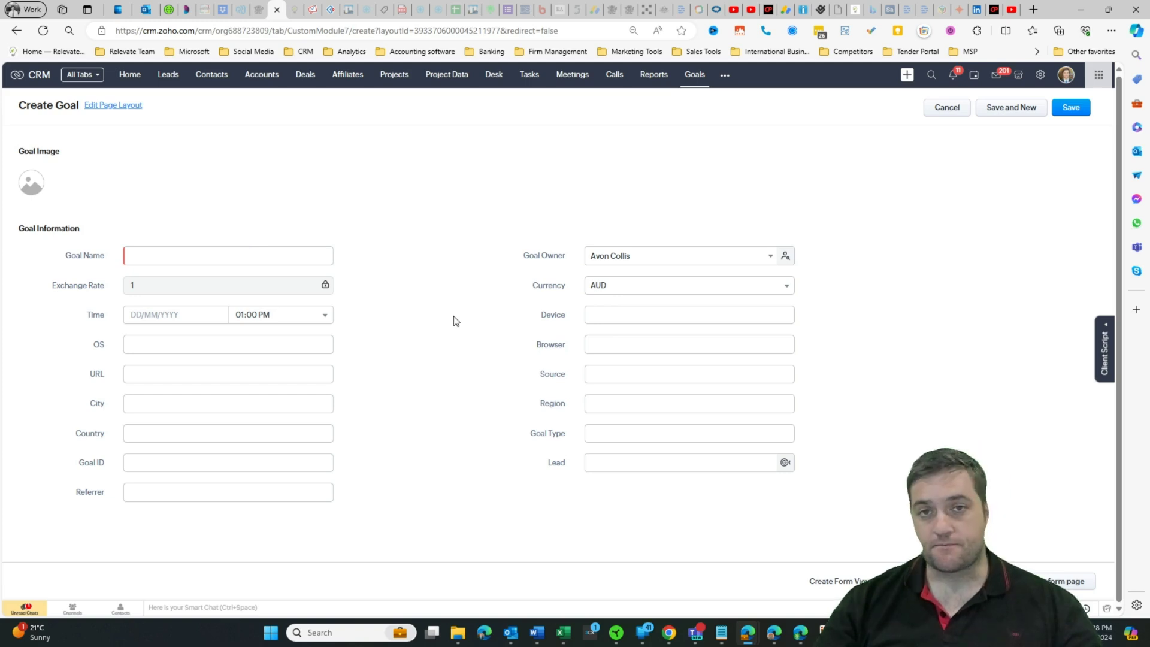
left_click(126, 257)
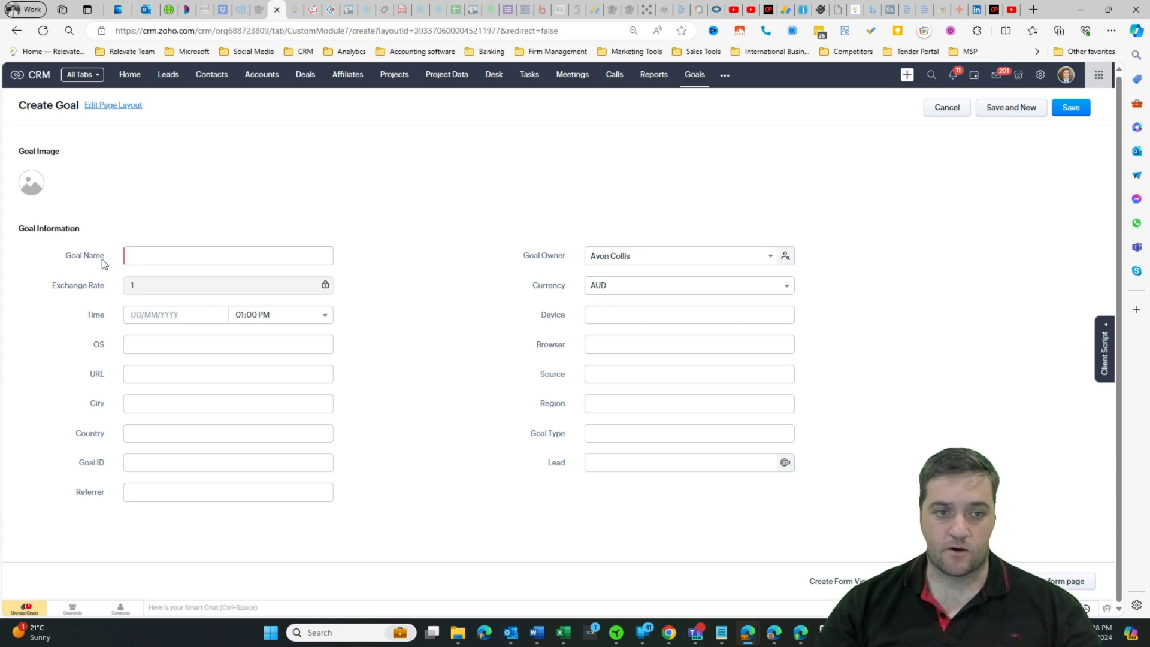
left_click(134, 256)
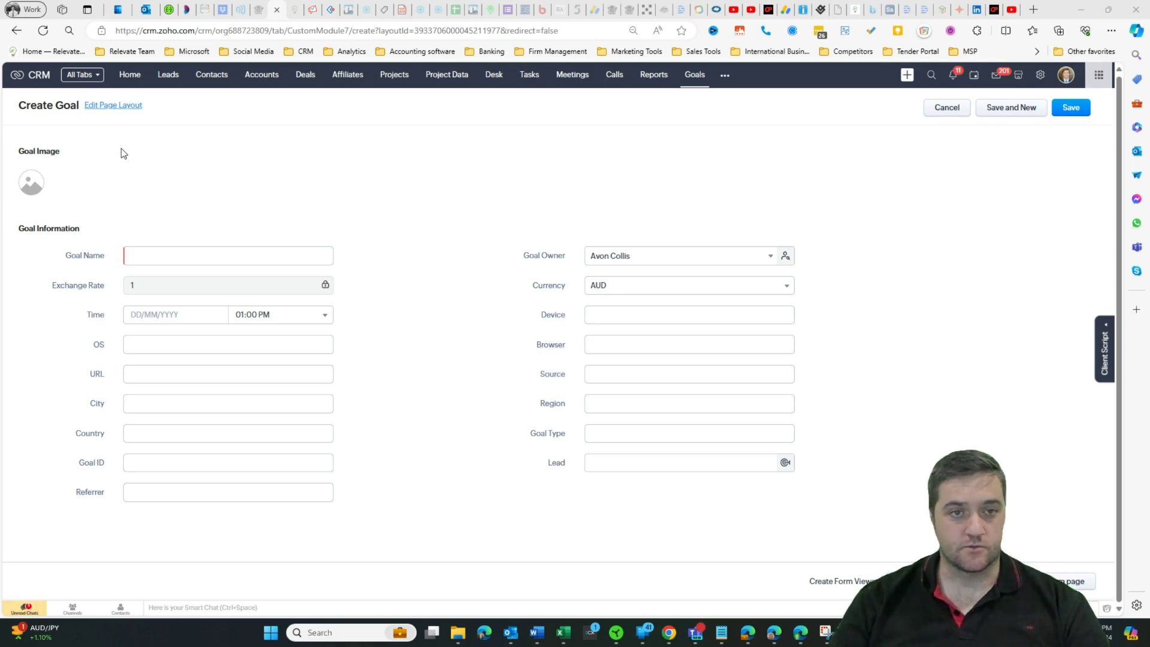
In the Goals layout editor, review the OS field's Edit Properties dialog and cancel without saving.
left_click(100, 108)
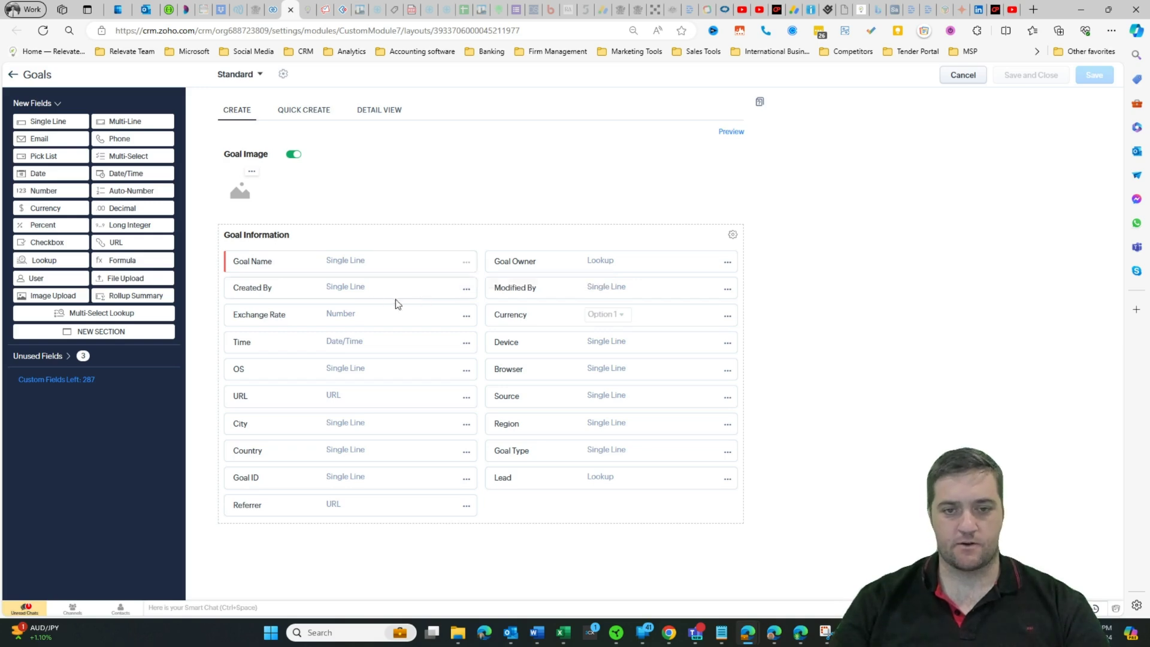
left_click(467, 371)
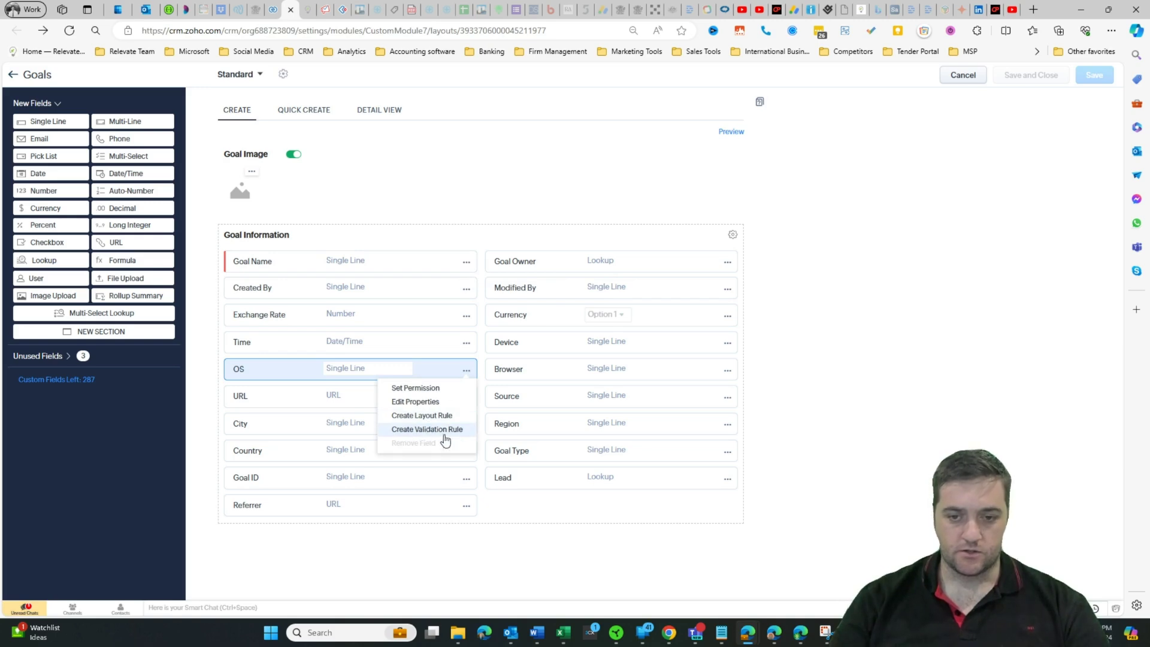
left_click(427, 405)
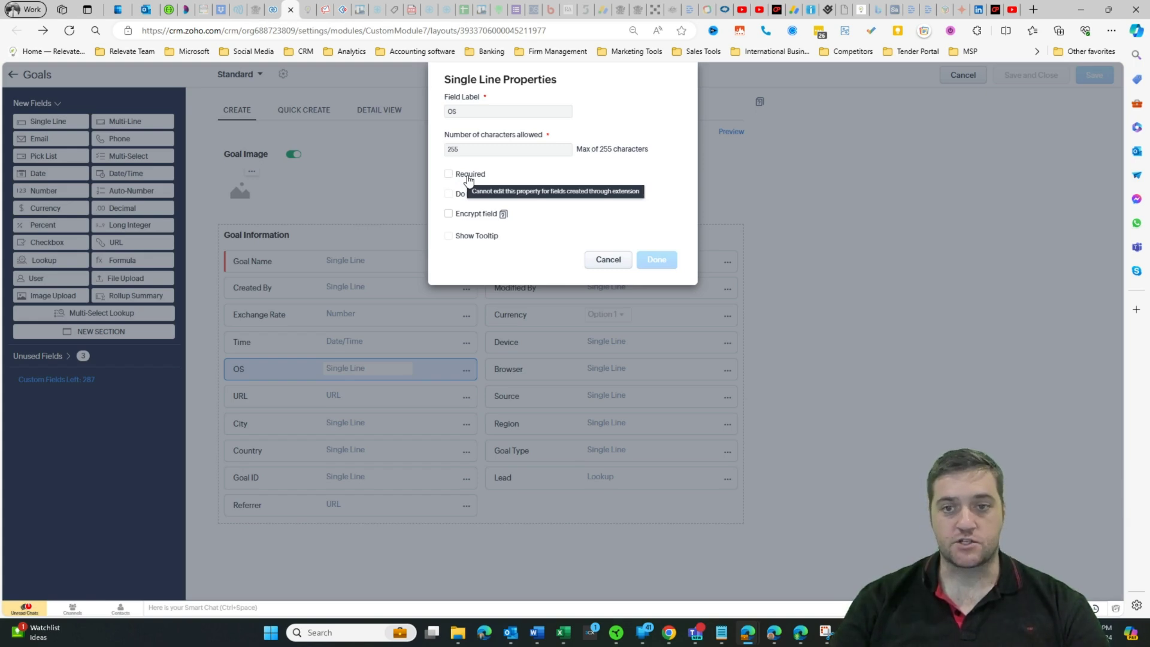
left_click(608, 260)
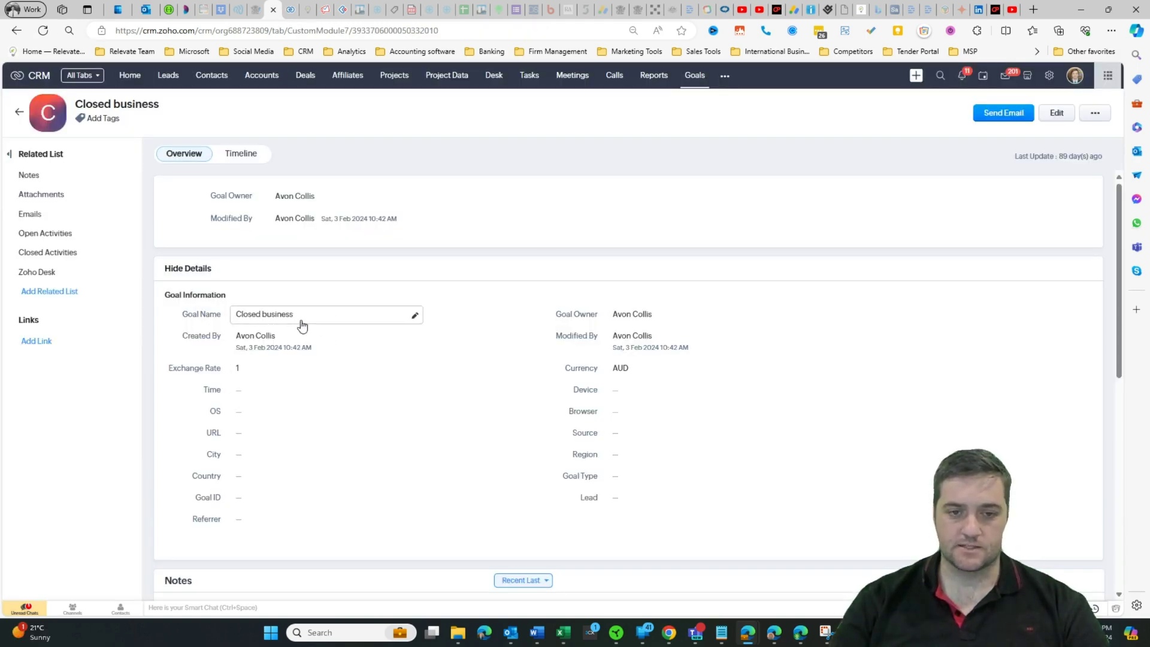
Scroll to the goal's empty OS and Browser fields, then bring the SampleCsvFile Excel window to the top.
scroll(527, 336, "down", 2)
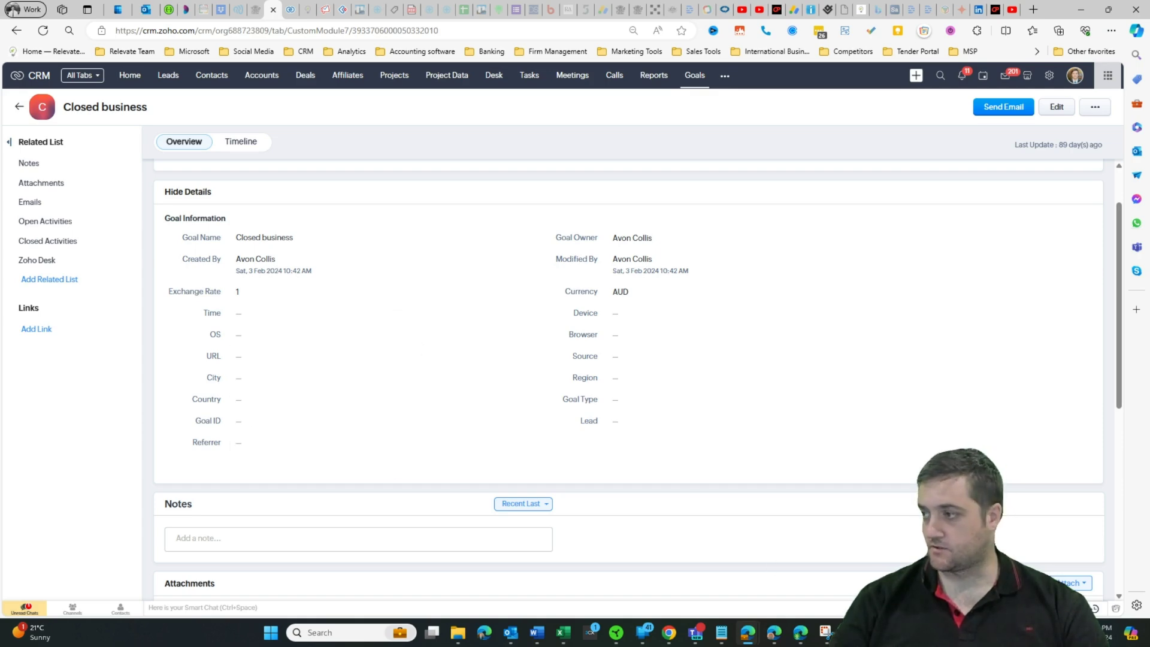
left_click(563, 632)
left_click_drag(865, 5, 622, 53)
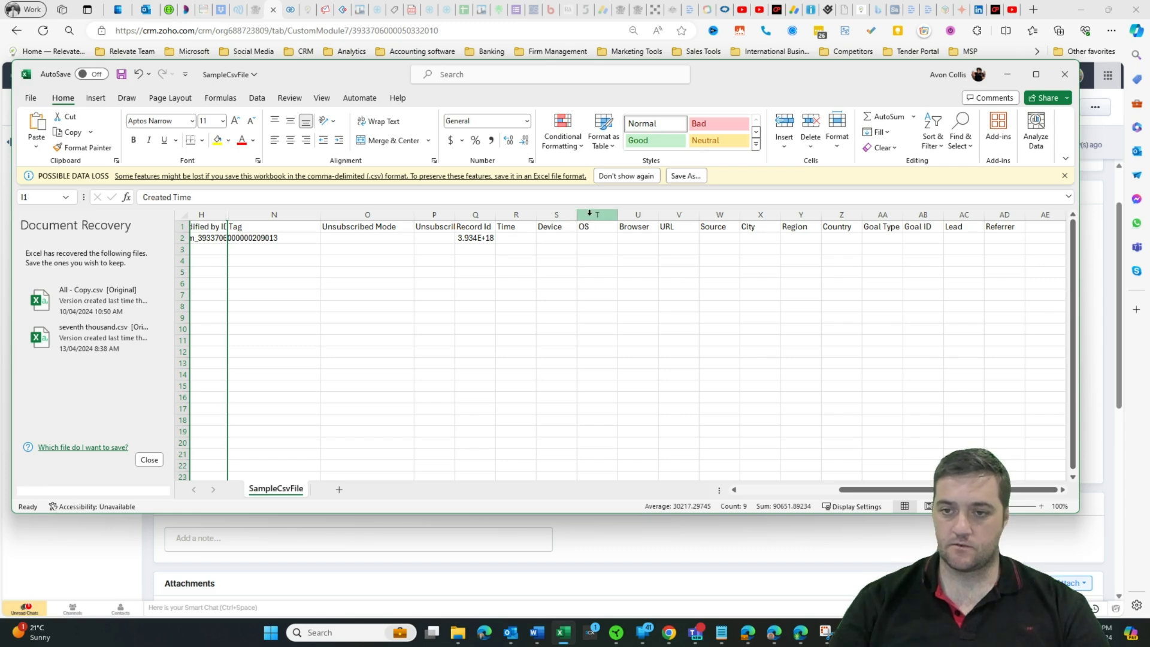
Confirm rows 2 and 3 hold Mac/Safari and Windows/Edge as OS and Browser, then minimise Excel.
left_click(590, 214)
left_click(680, 214)
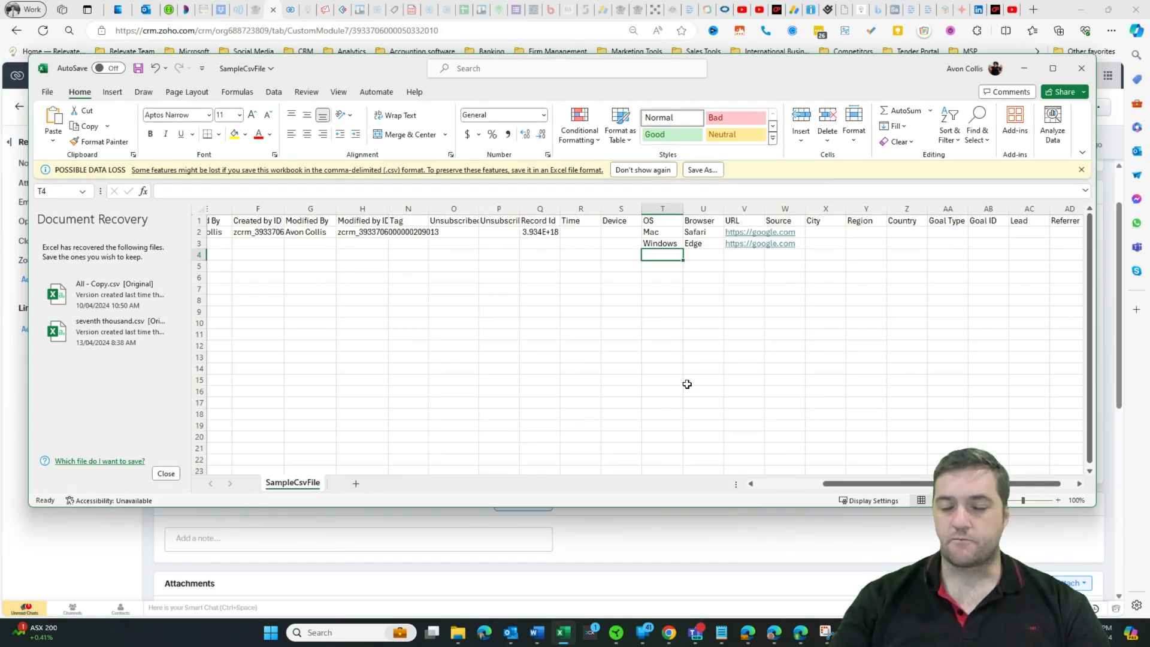
left_click(668, 231)
left_click(704, 232)
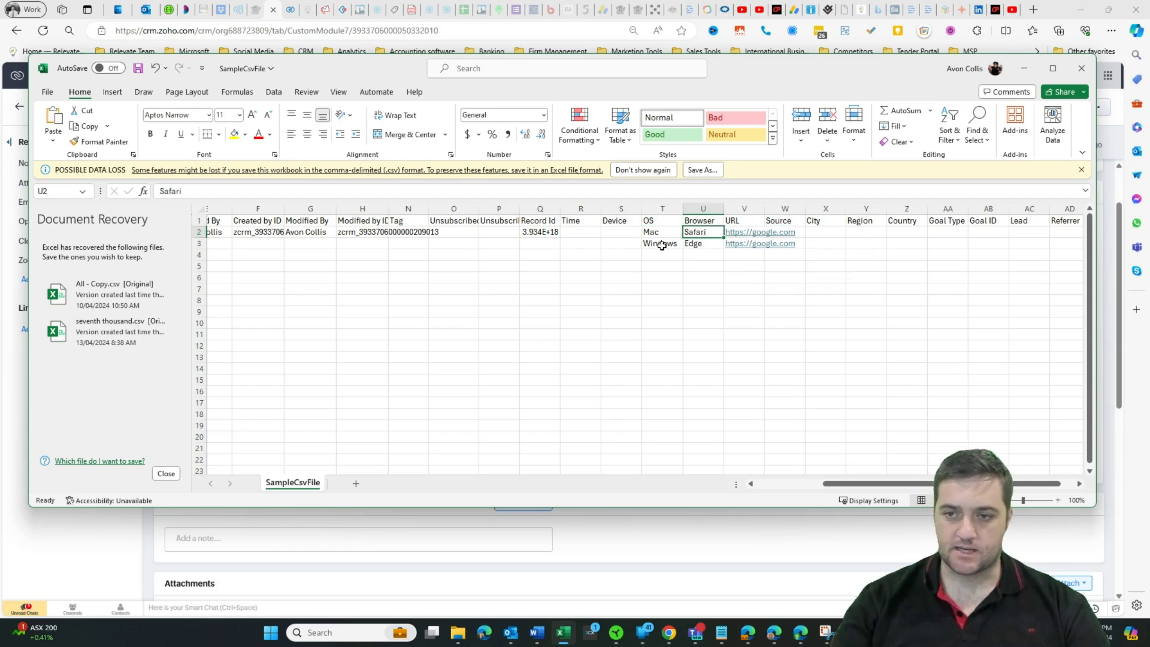
left_click(661, 246)
left_click(702, 246)
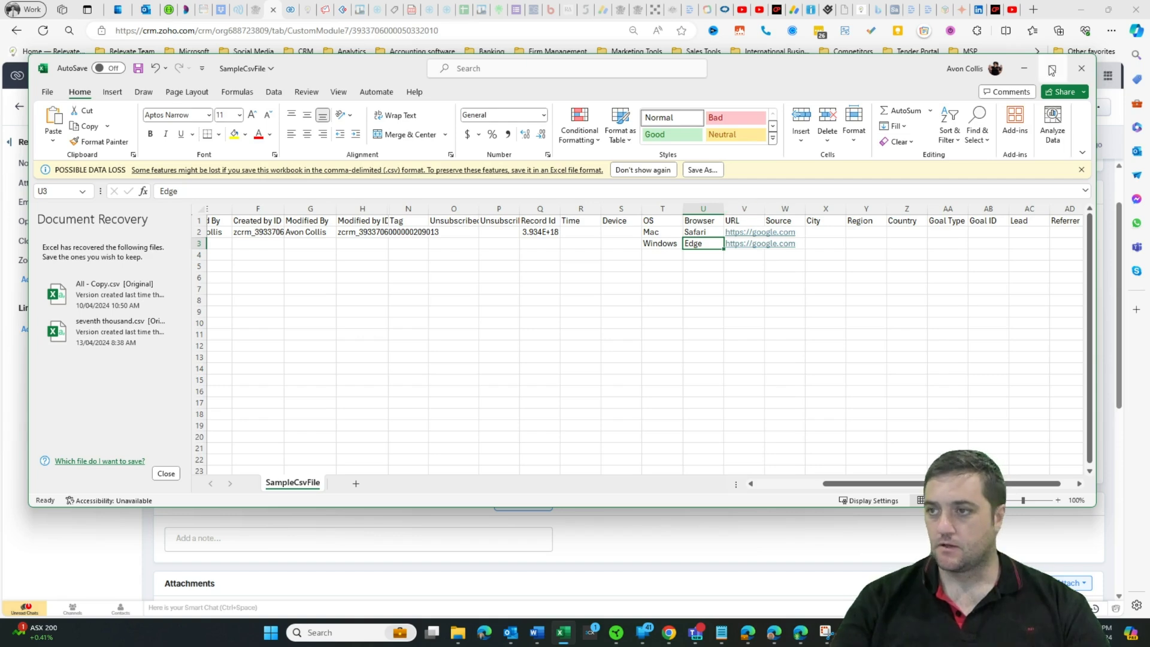
left_click(1024, 68)
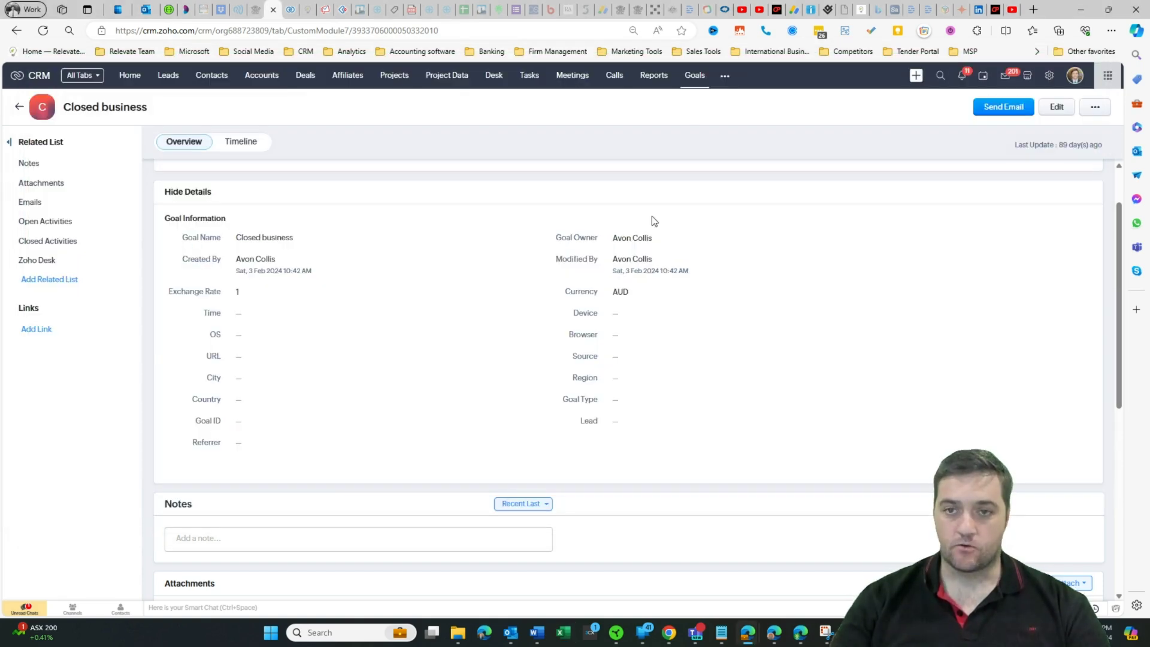
Return to the Goals list and choose Import Goals from the Create Goal dropdown.
scroll(483, 277, "up", 2)
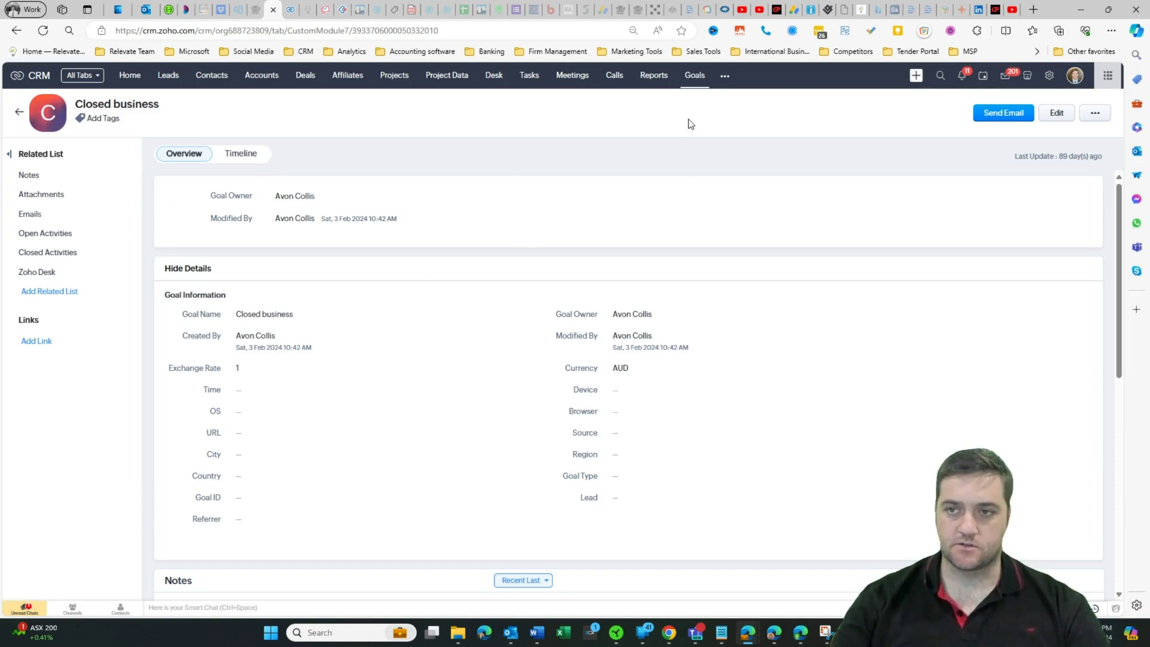
left_click(696, 76)
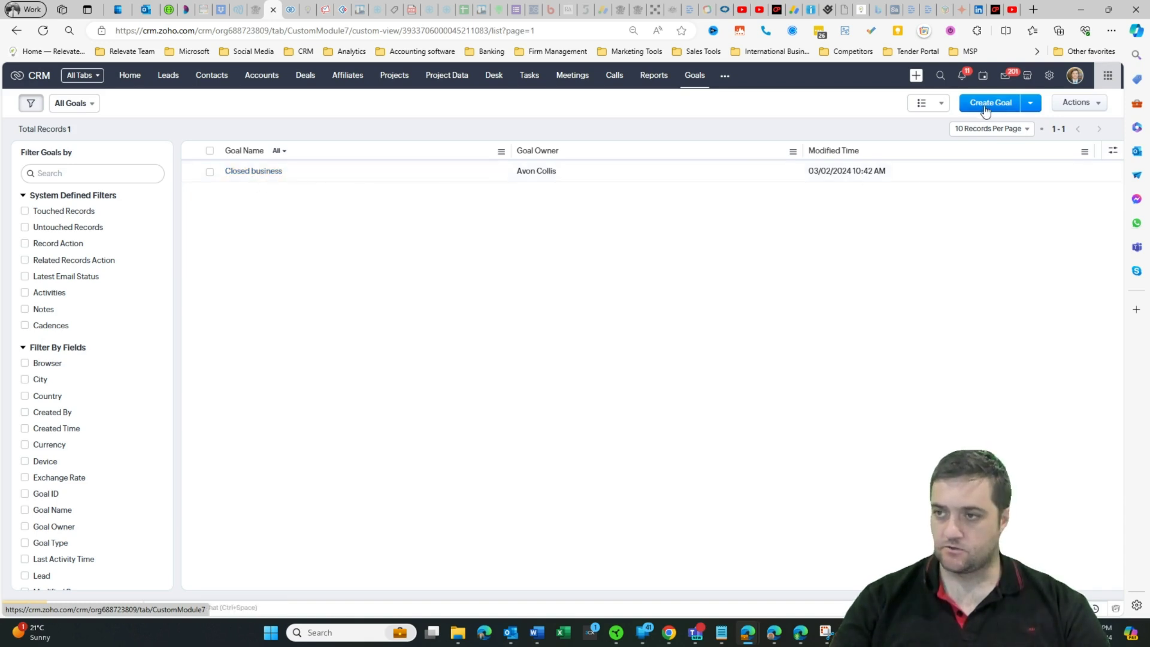
left_click(1030, 106)
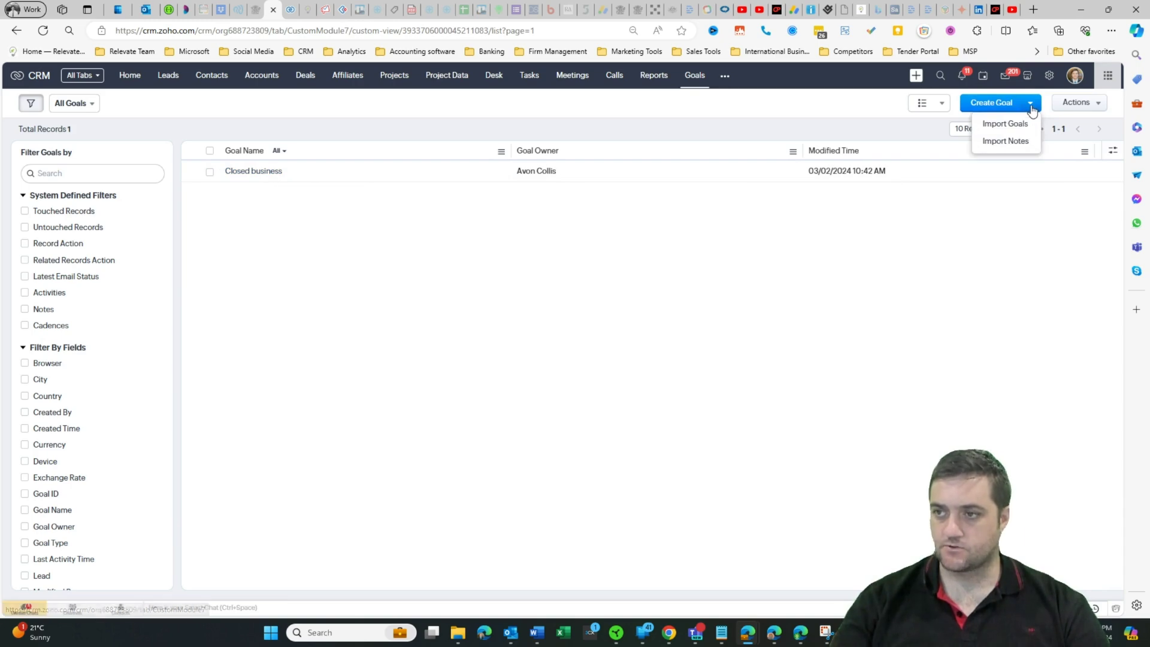
left_click(1012, 125)
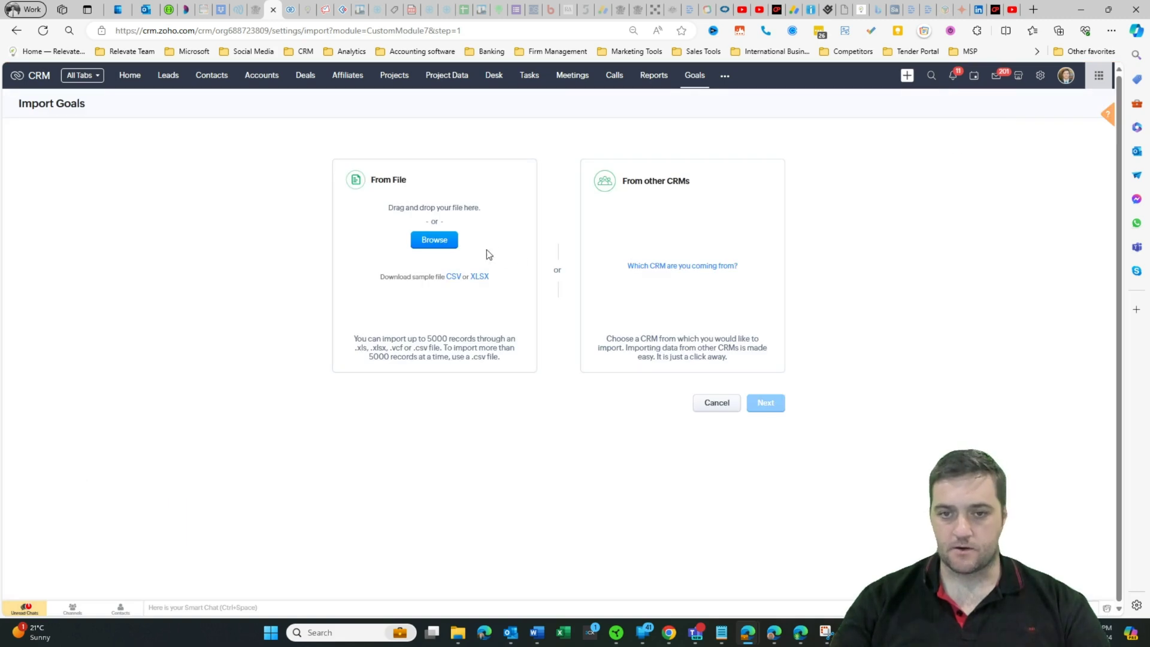
Upload SampleCsvFile.csv under From File and continue to the import options.
left_click(434, 240)
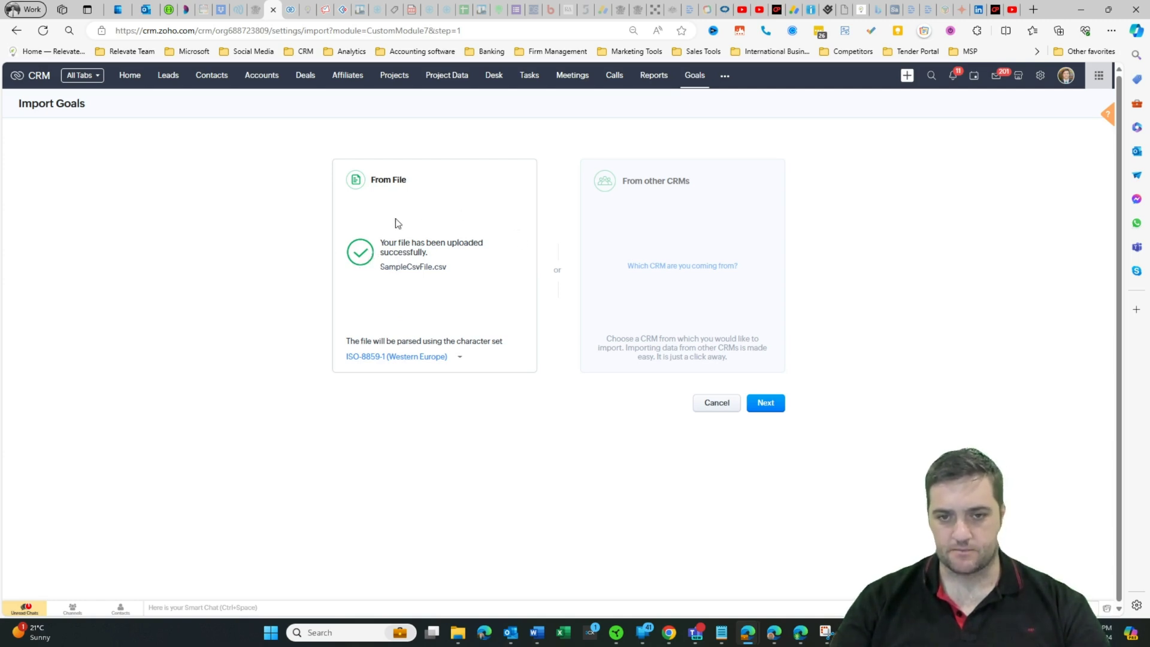
left_click(772, 406)
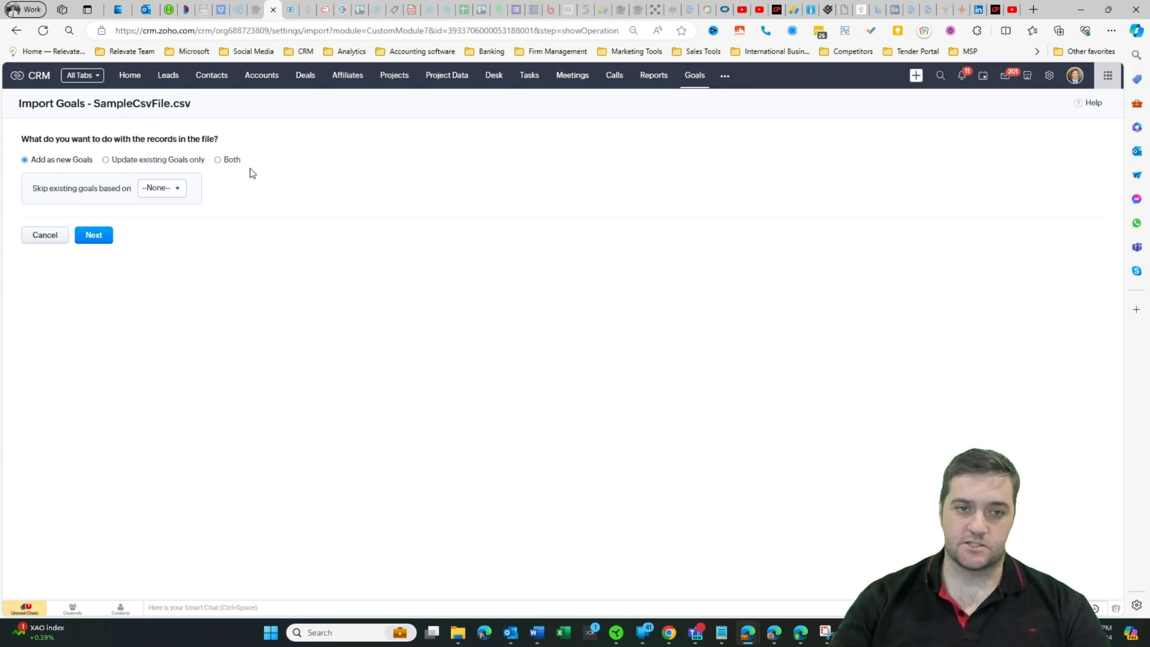
Keep Add as new Goals with skip-existing left at --None--, then proceed to field mapping.
left_click(144, 188)
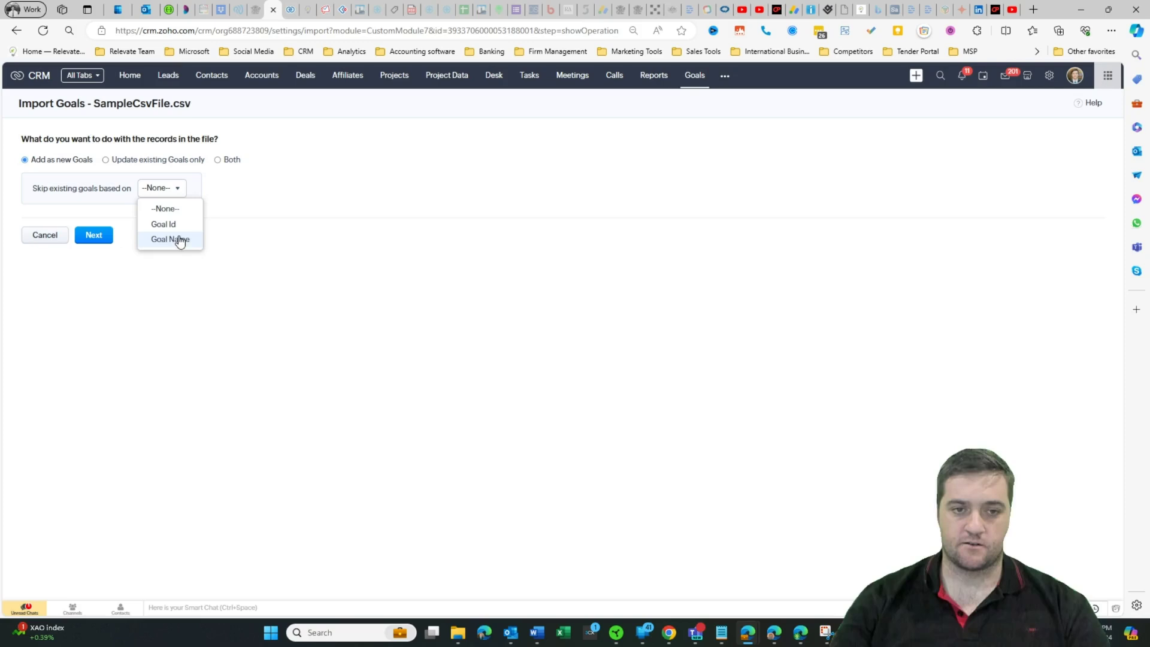
left_click(138, 248)
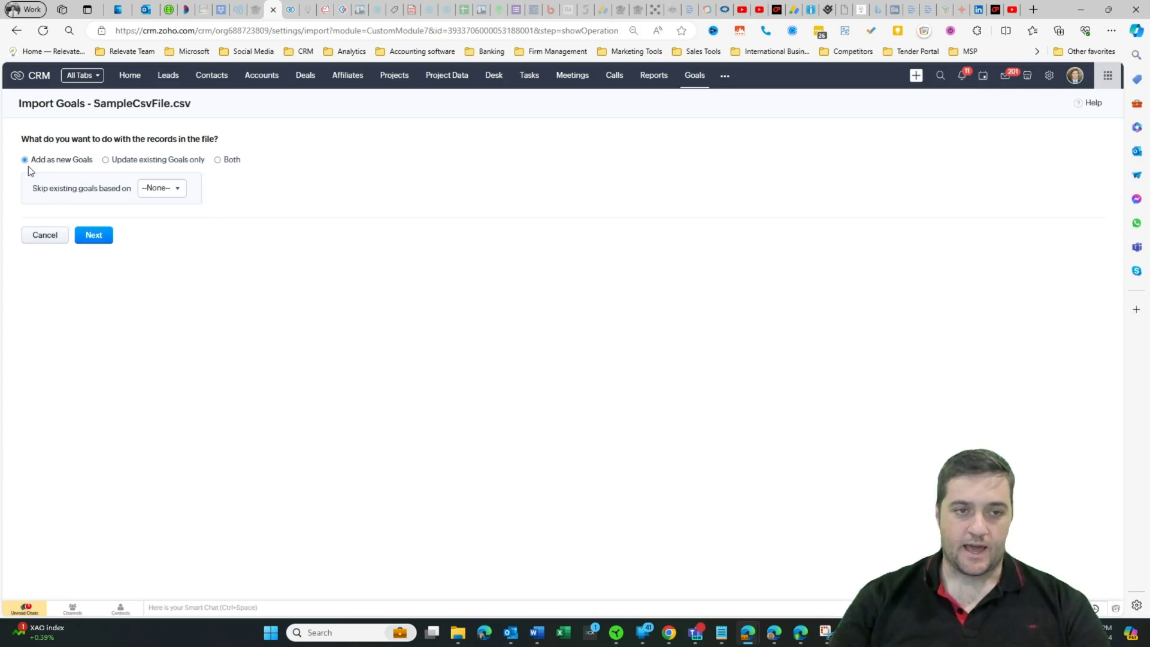
left_click(93, 238)
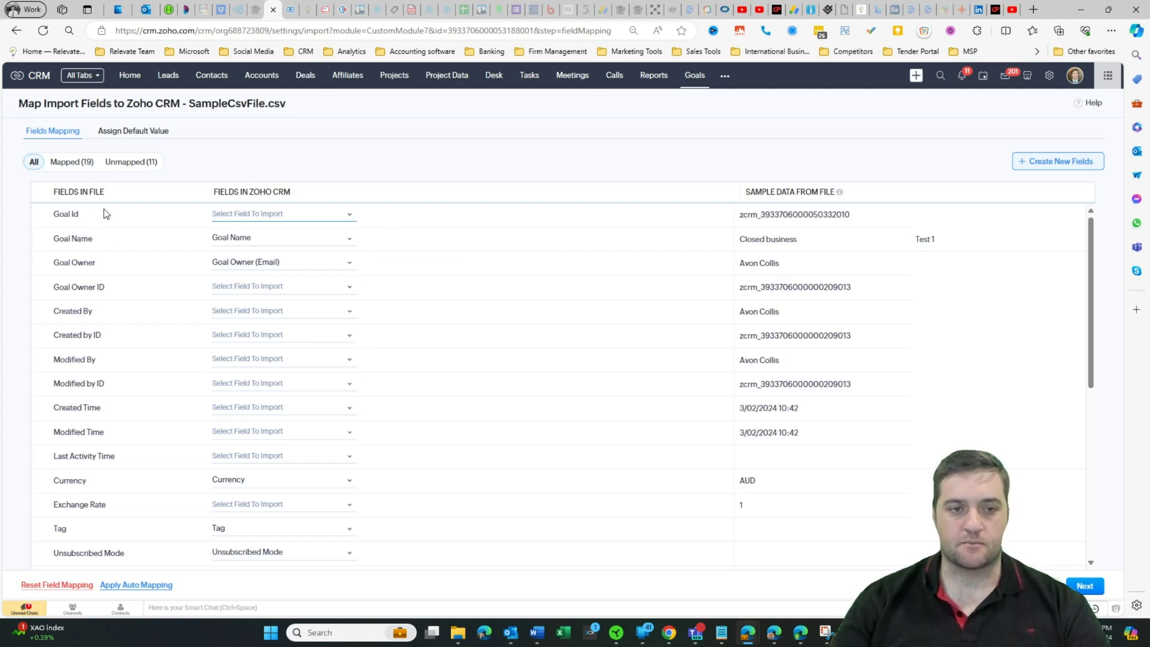
Inspect the Goal Name mapping options, add then remove an extra mapping, leaving mappings unchanged.
left_click_drag(58, 239, 99, 243)
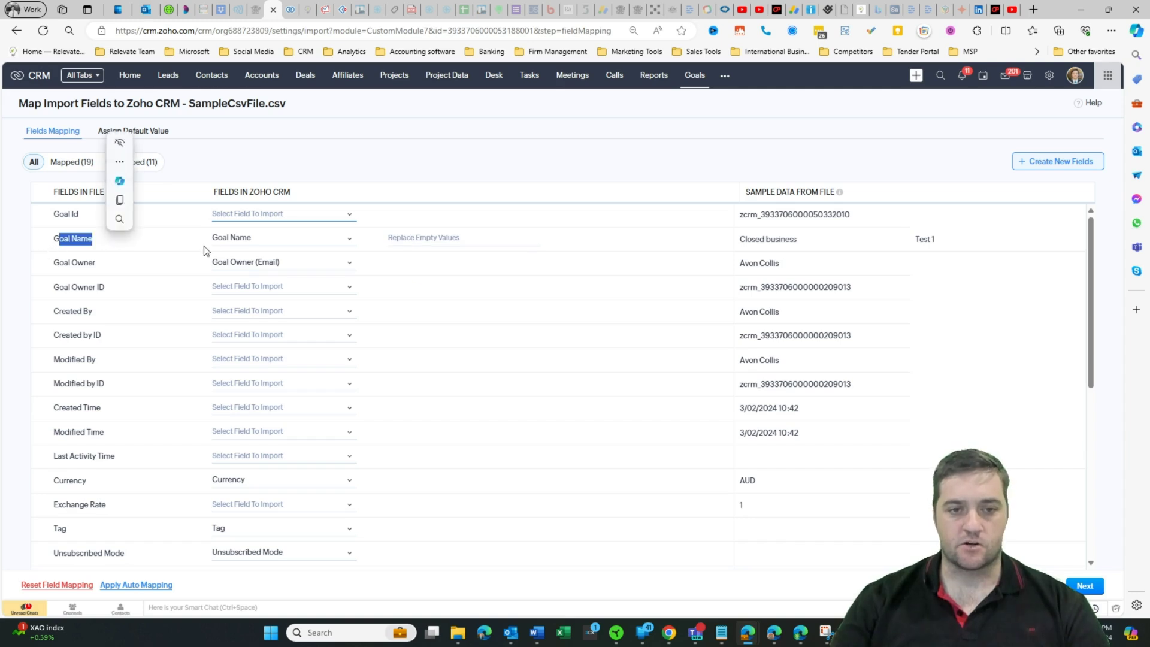
left_click_drag(219, 239, 272, 238)
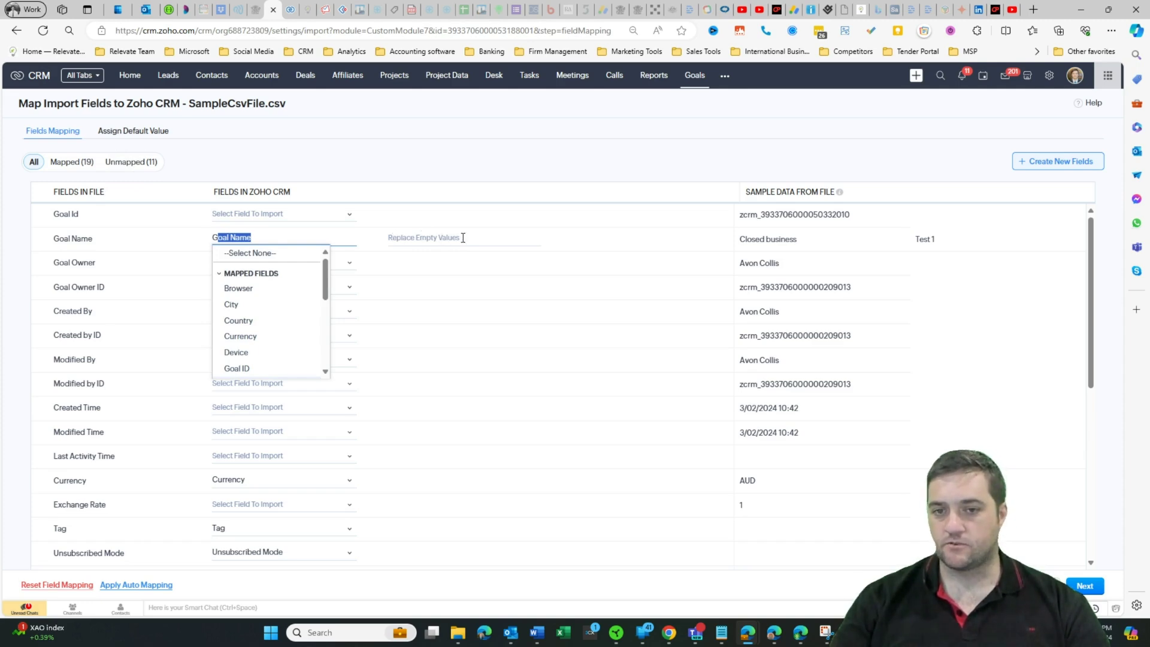
left_click(394, 243)
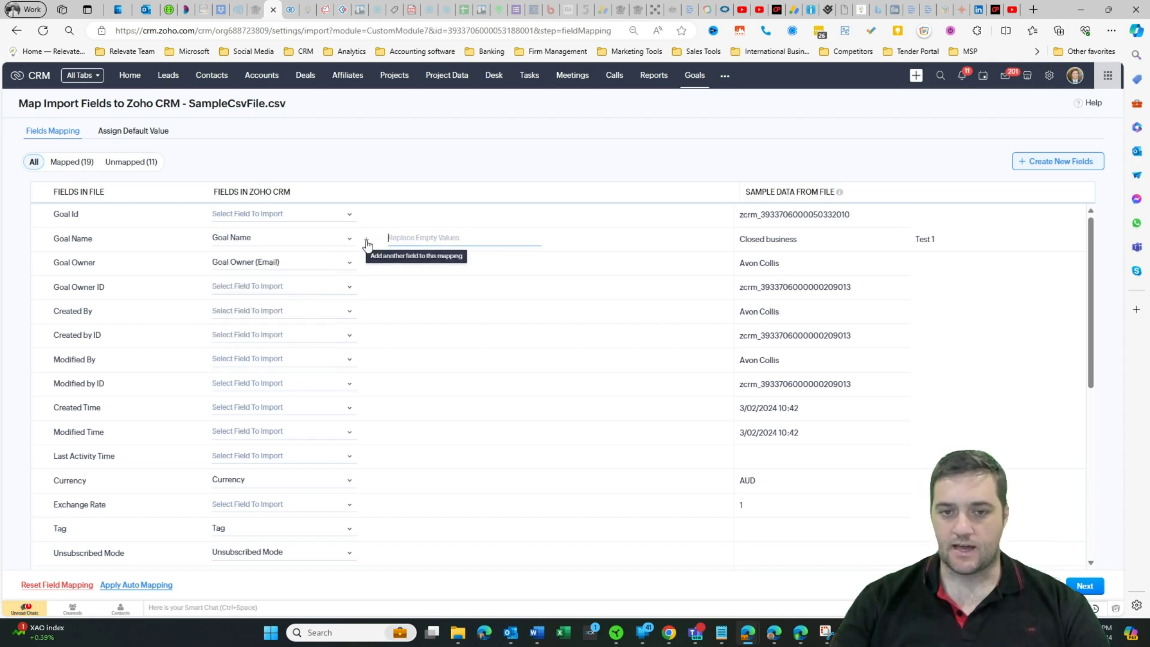
left_click(367, 243)
left_click(322, 256)
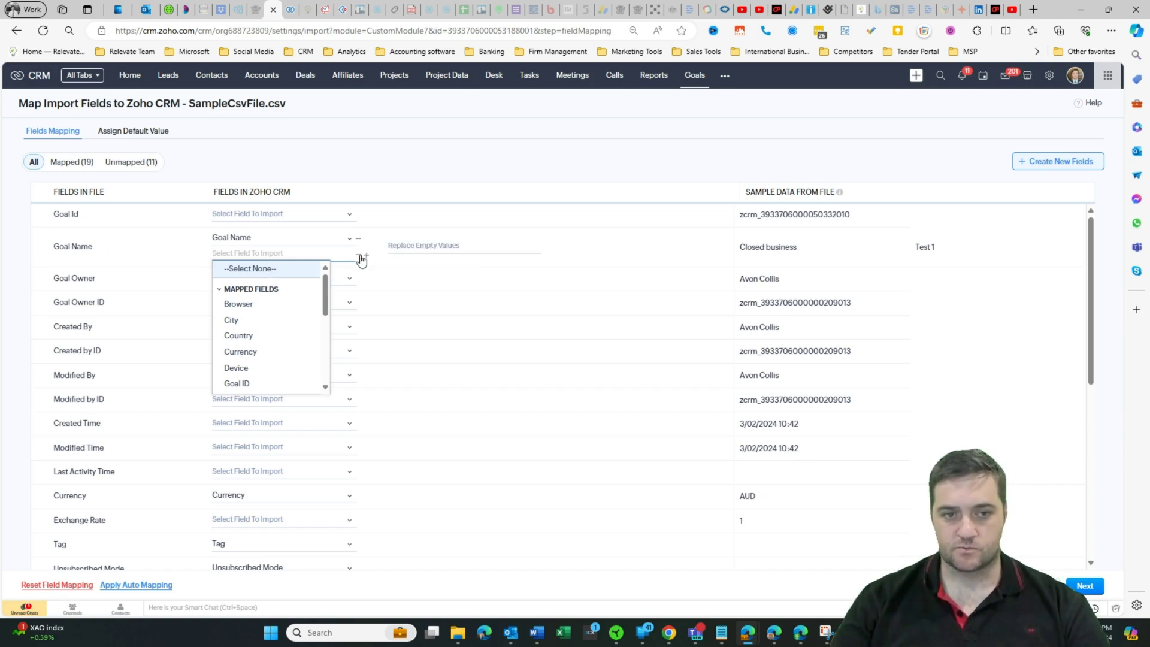
left_click(361, 258)
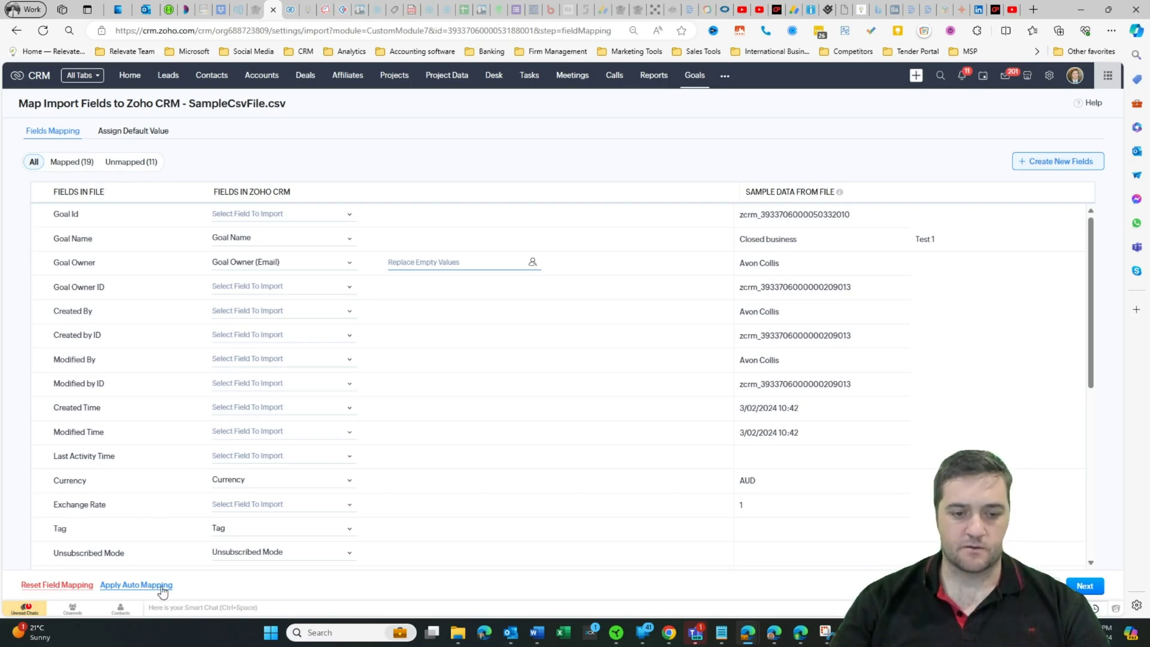
Assign Australia as the default import value for Country, replacing its file mapping, then return to the field mapping table.
left_click(144, 138)
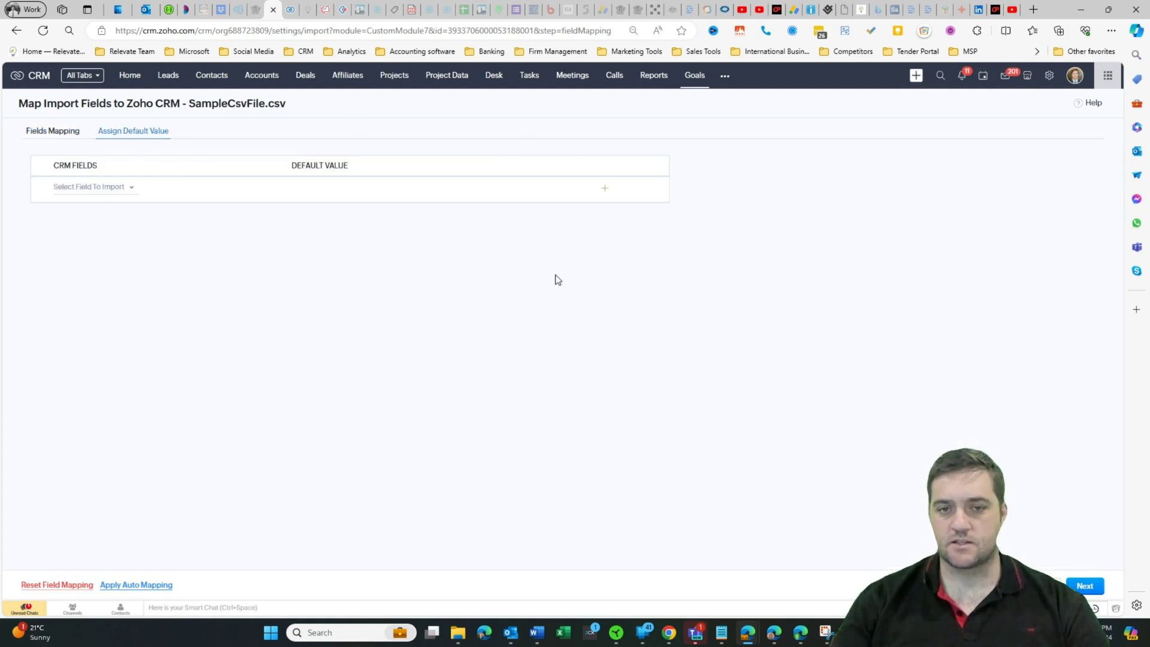
left_click(109, 187)
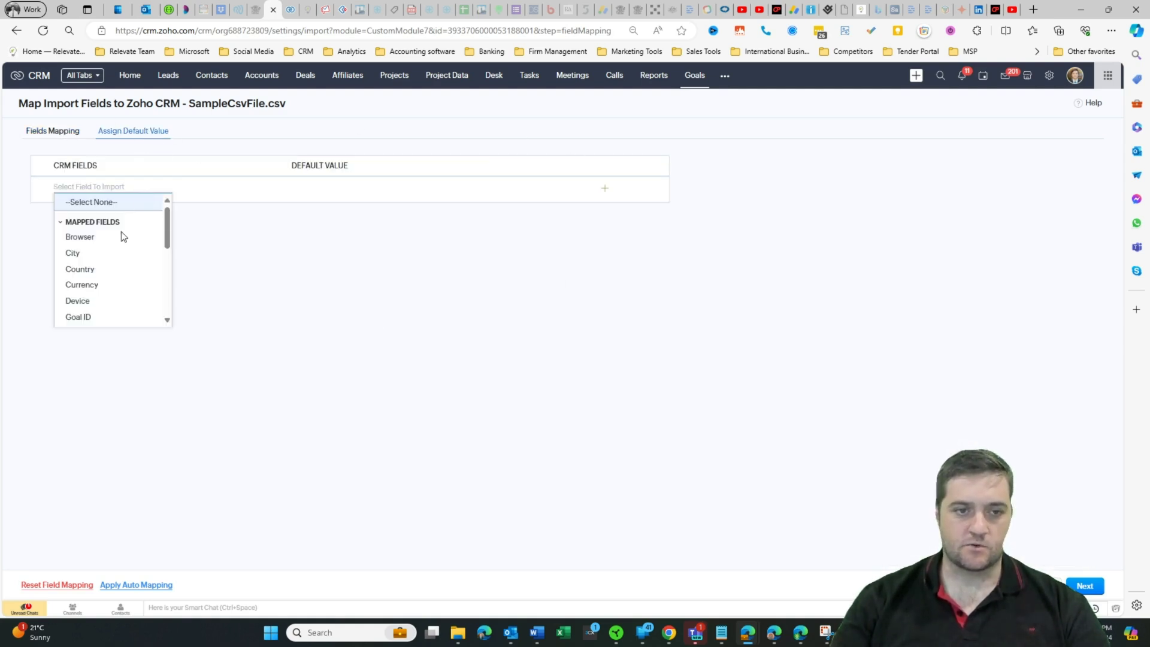
left_click(75, 270)
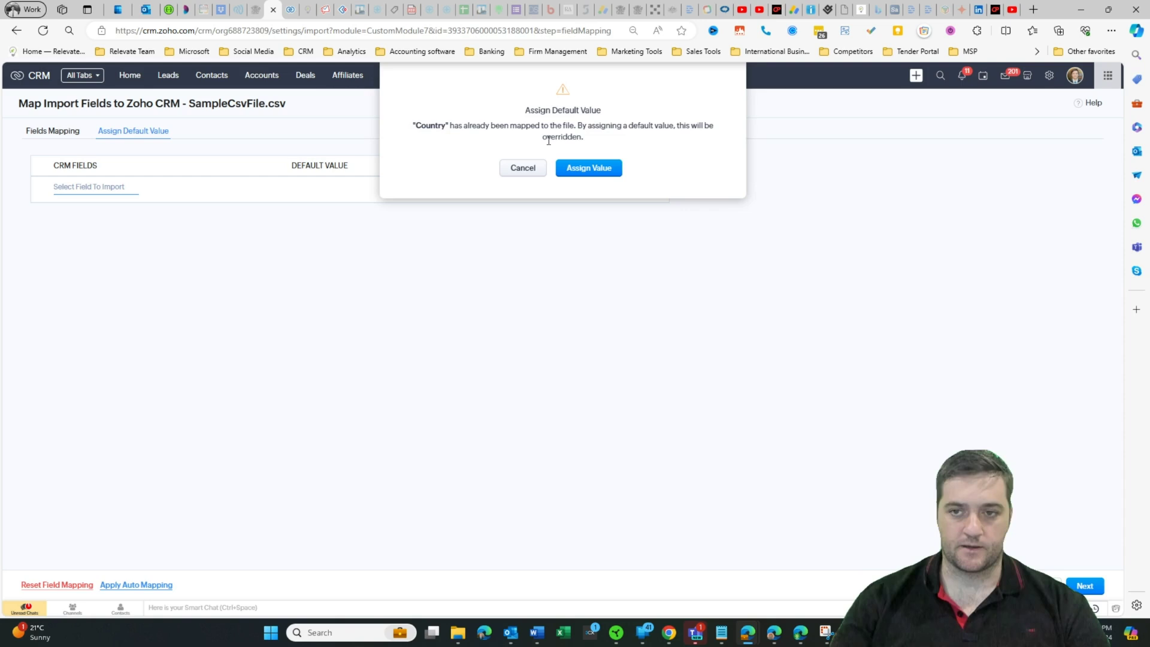
left_click(590, 175)
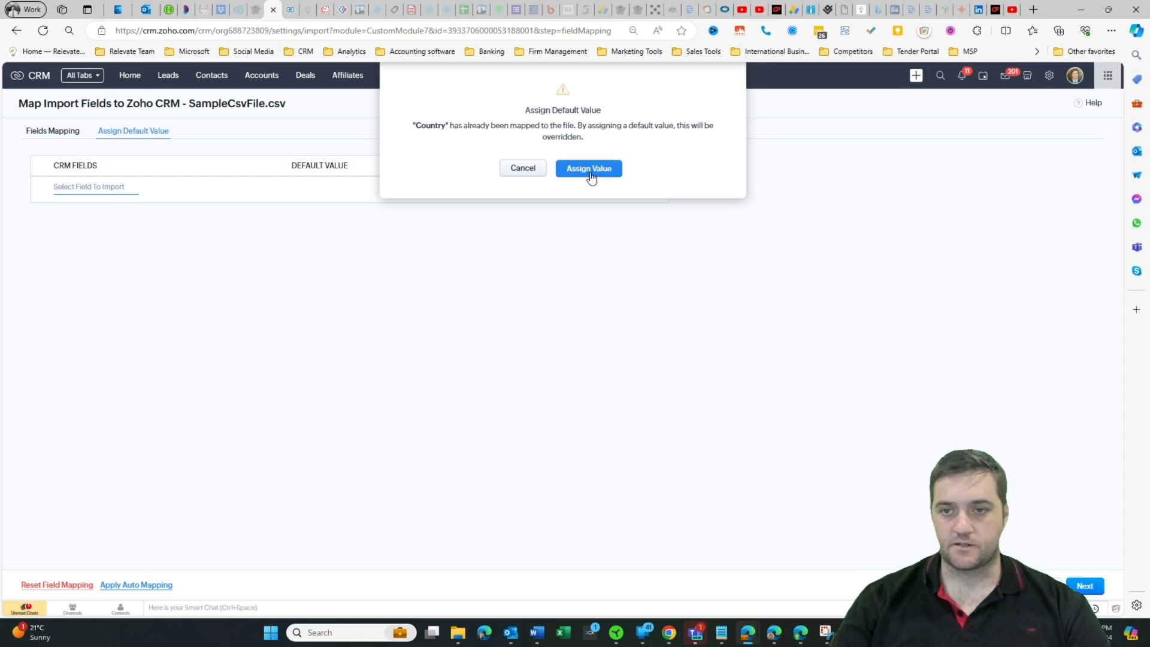
left_click(357, 191)
type("Australia")
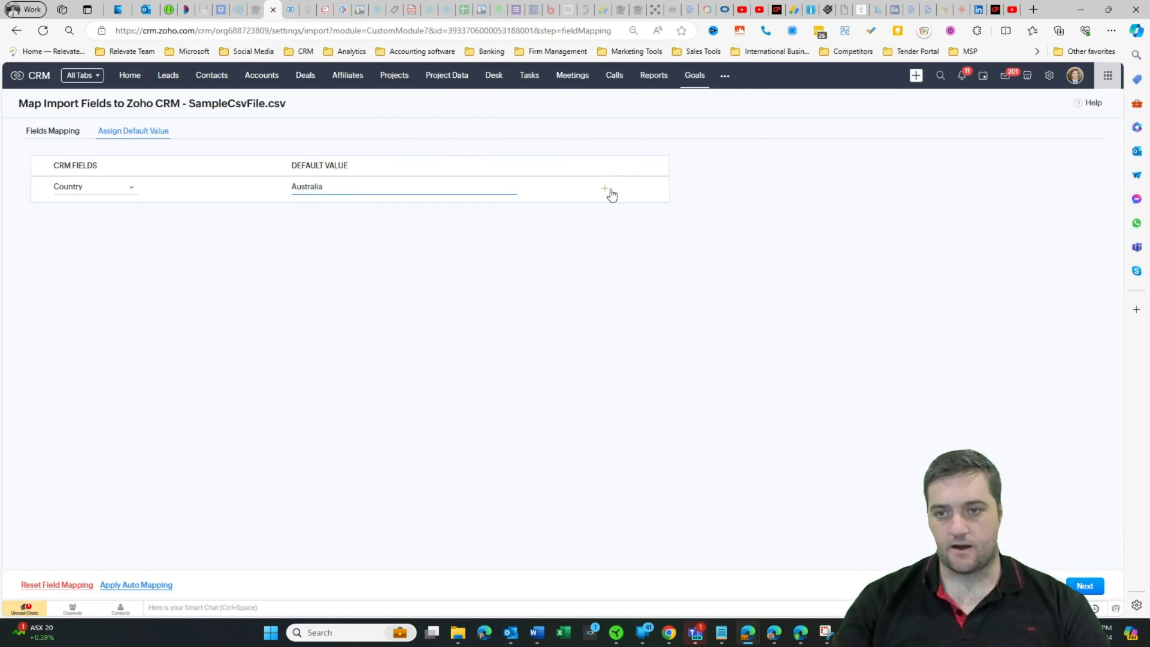
left_click(605, 188)
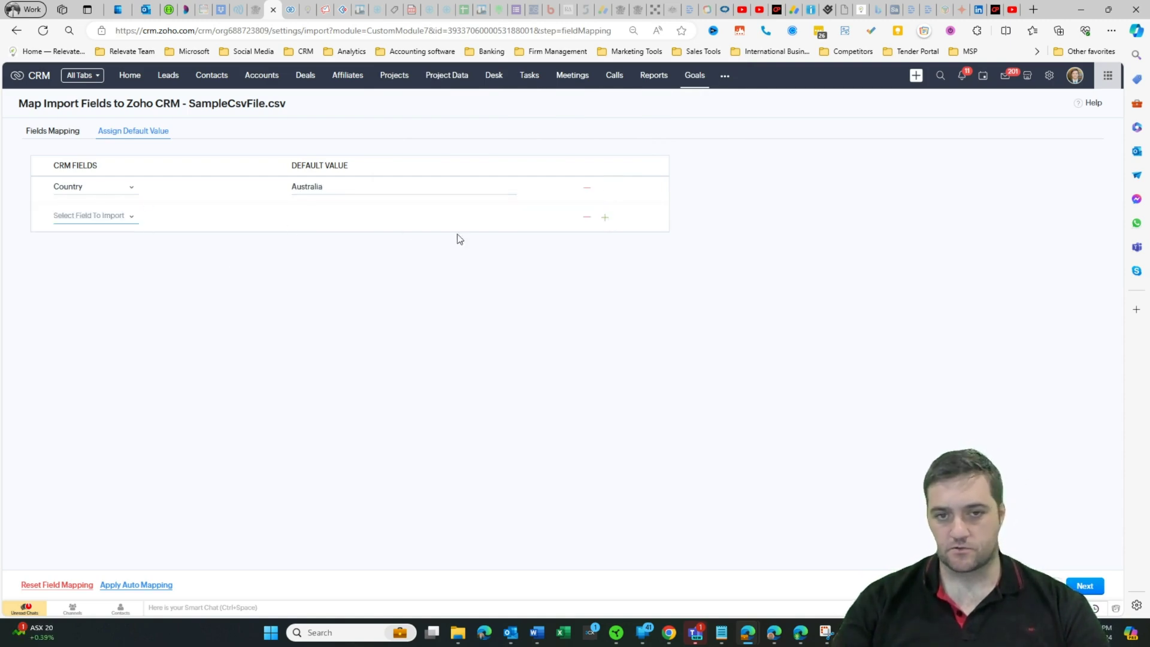
left_click(587, 217)
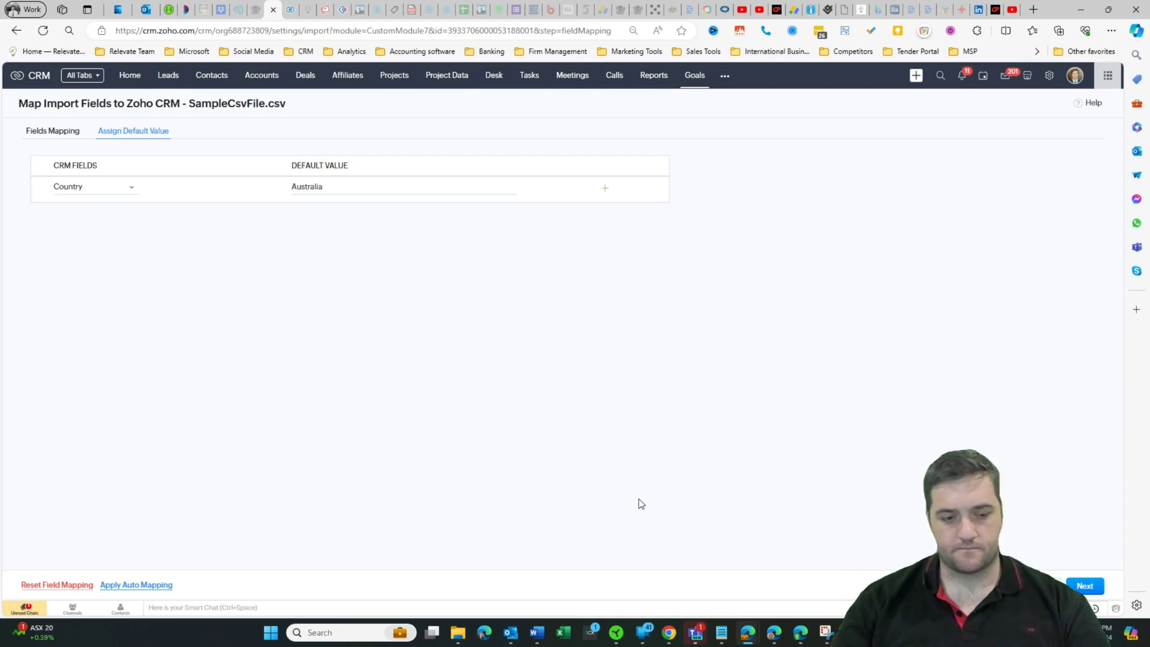
left_click(52, 131)
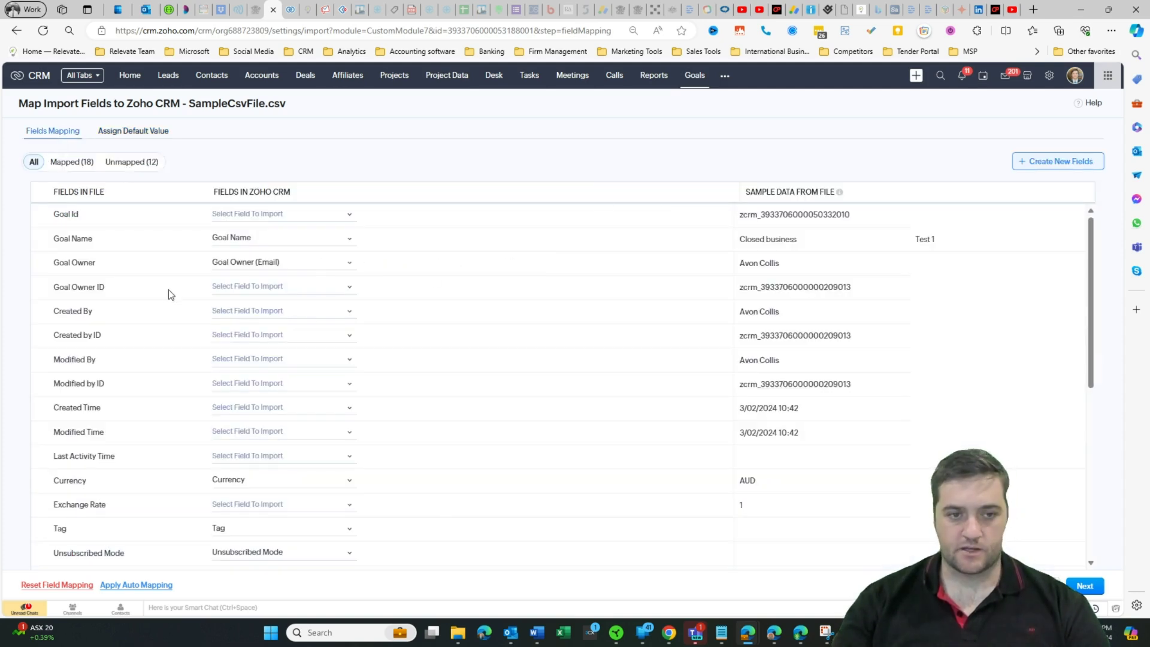
Review the mapping table's CRM field choices, starting with Created By.
left_click(269, 310)
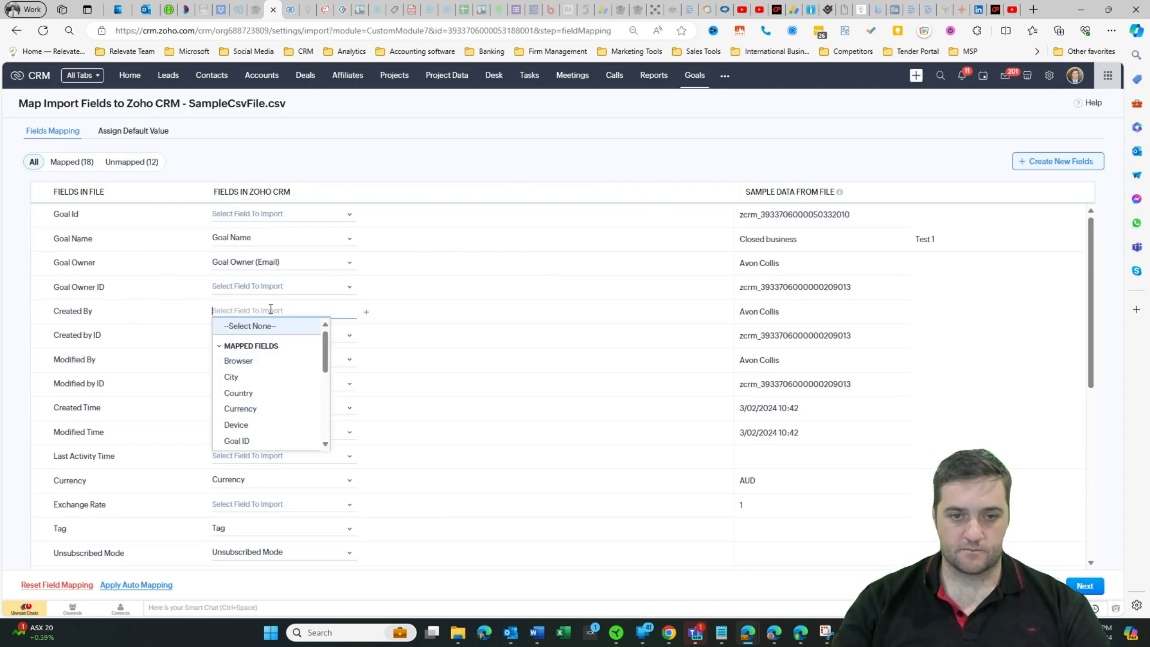
scroll(265, 380, "down", 3)
scroll(265, 378, "down", 3)
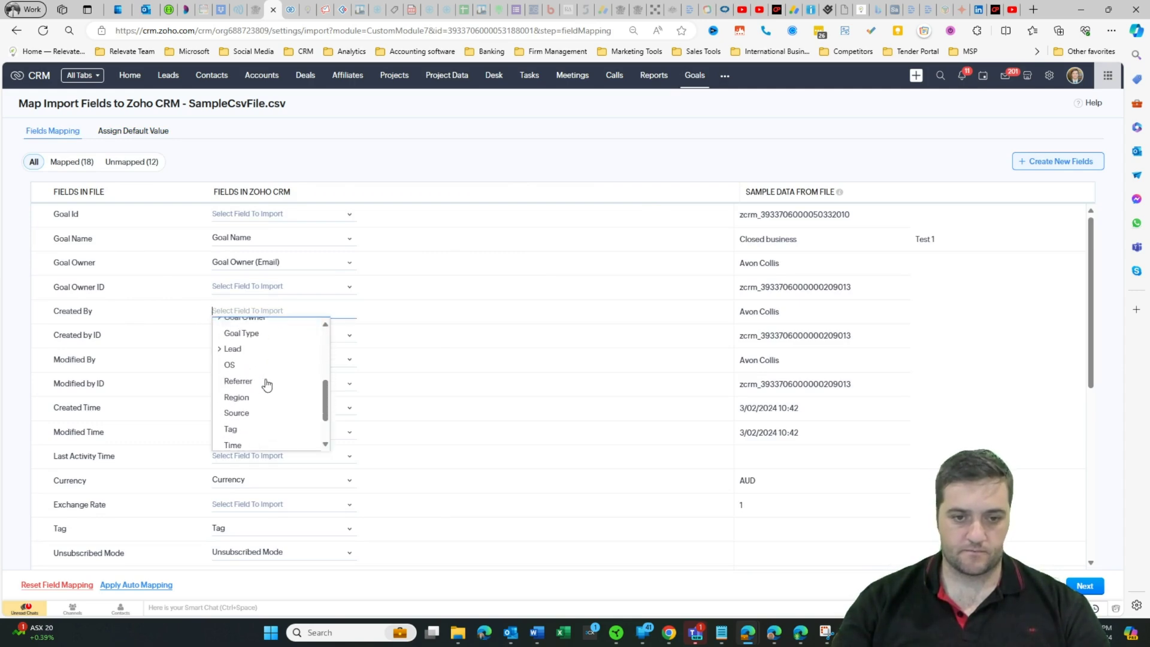
scroll(413, 293, "down", 3)
scroll(413, 293, "down", 2)
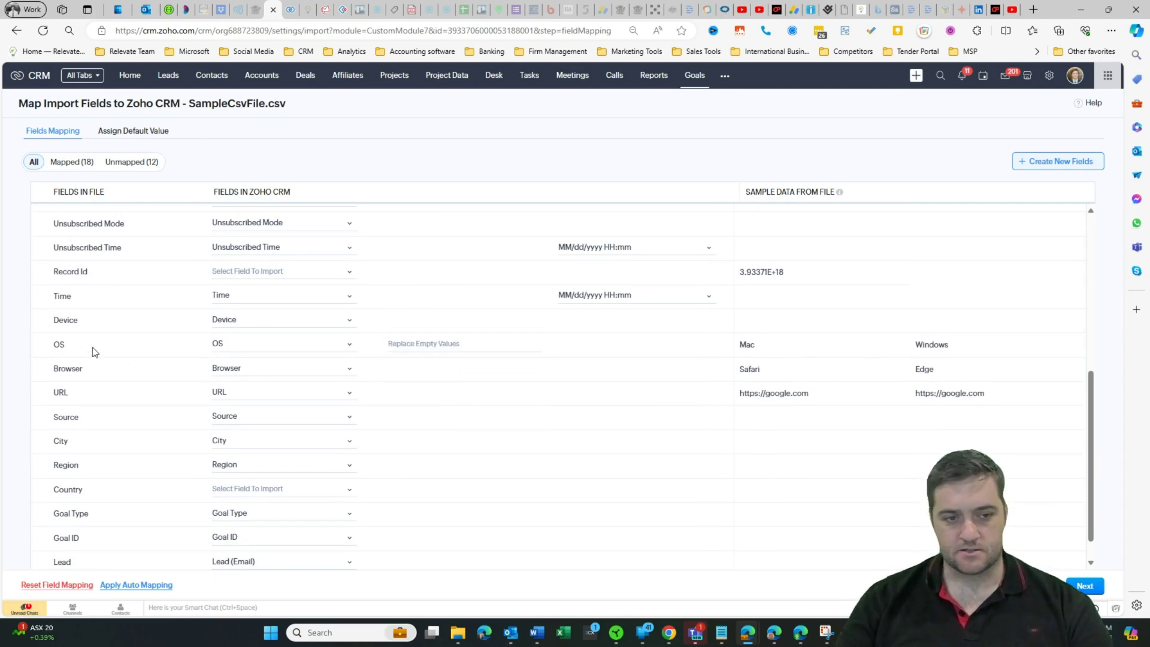
left_click_drag(69, 345, 42, 343)
left_click_drag(239, 342, 210, 343)
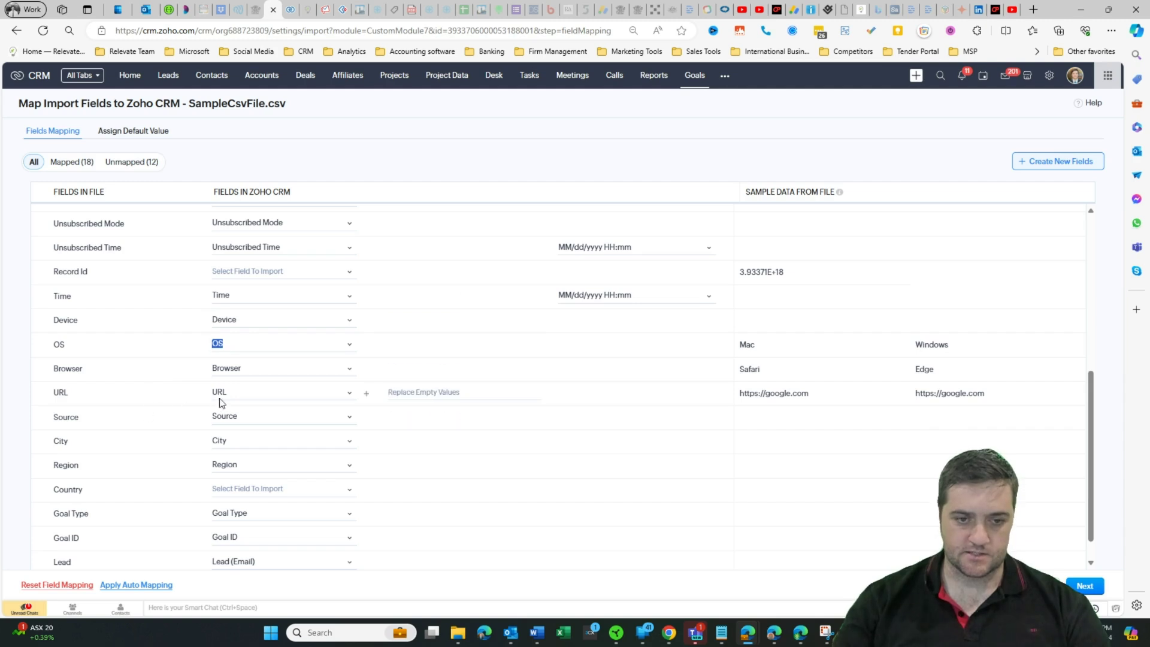
scroll(239, 419, "down", 1)
Leave Country unmapped and filter the table to the 12 unmapped fields.
left_click(282, 456)
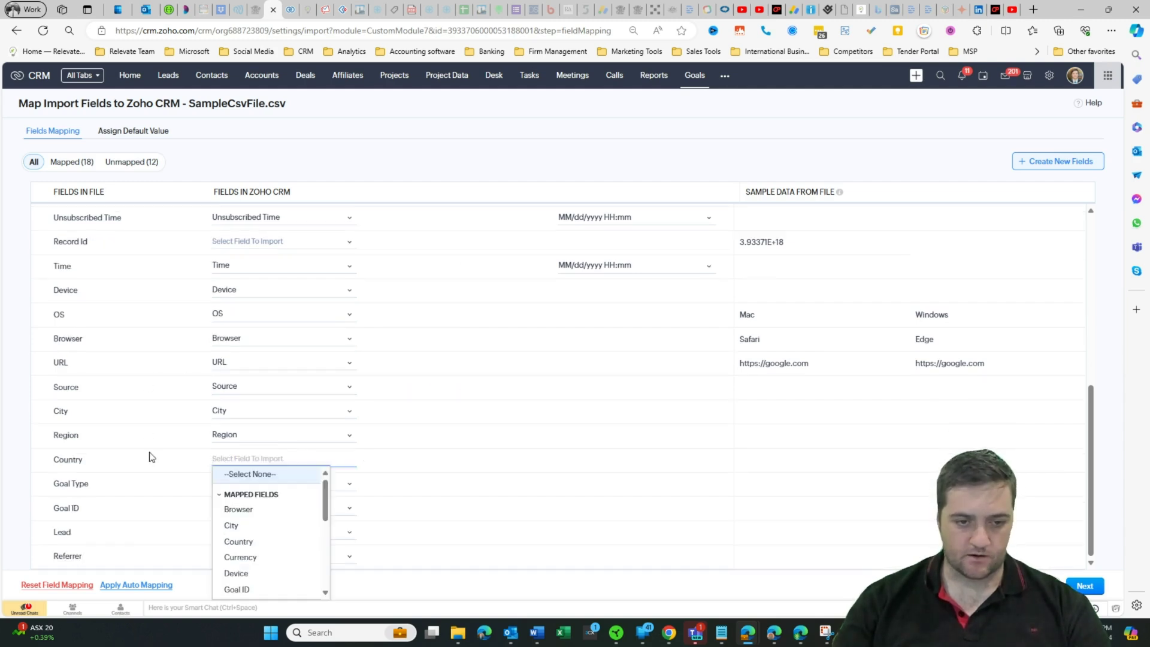
left_click(130, 463)
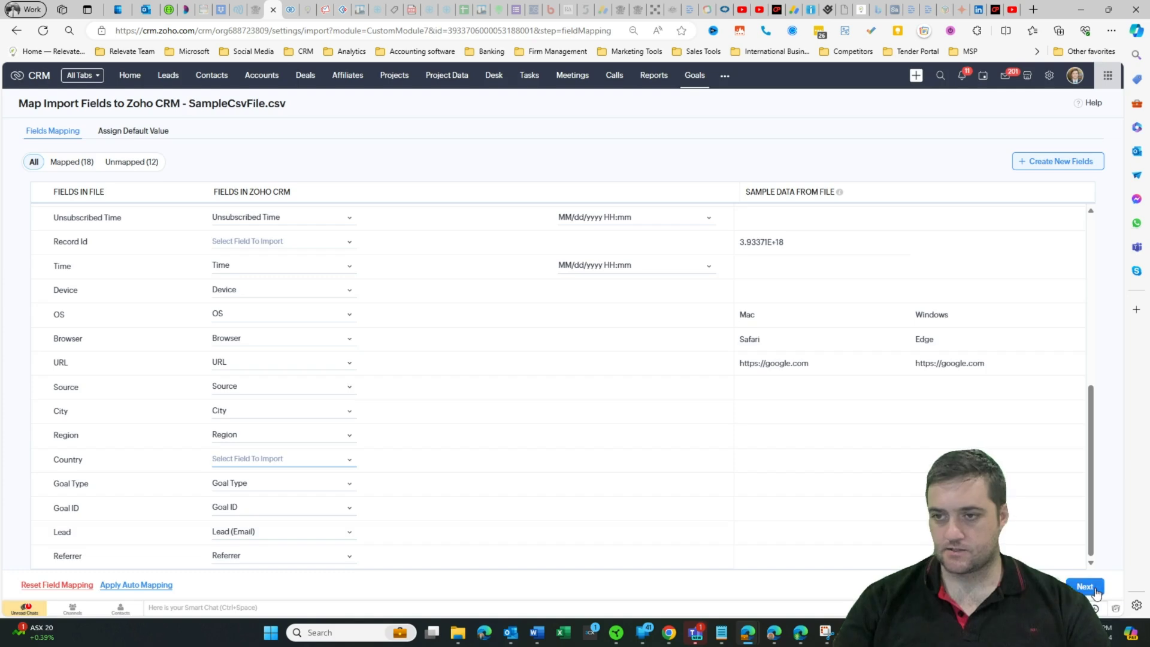
left_click(115, 167)
left_click(131, 162)
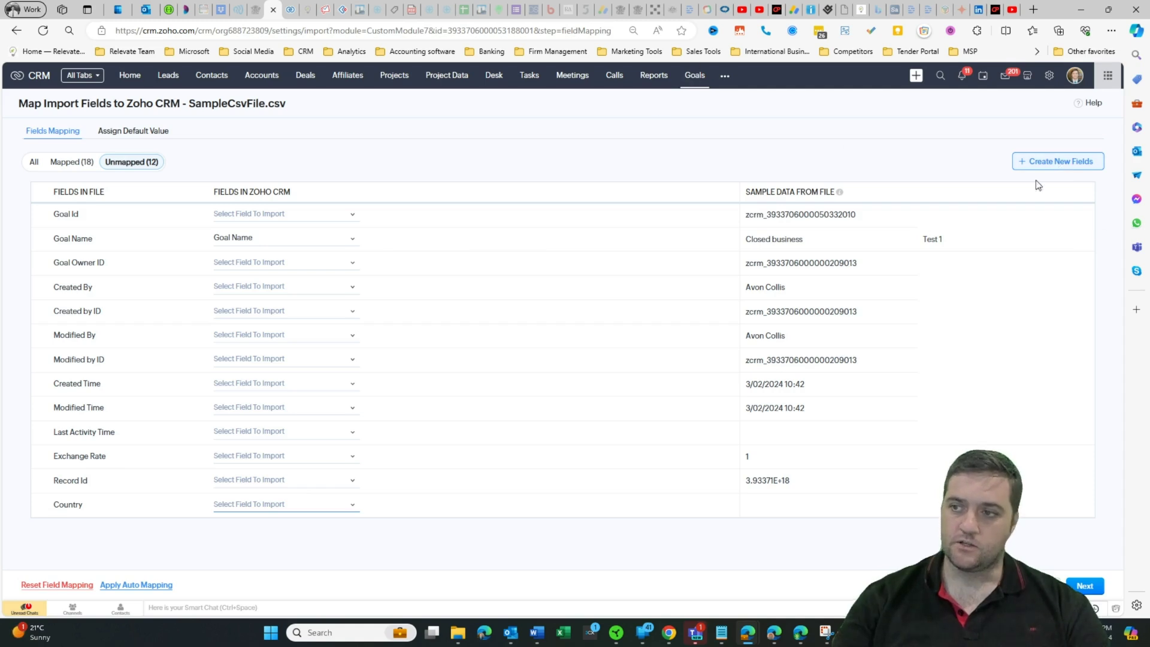
Skip creating new fields, check the 18 mapped fields, and proceed to the unmapped-fields warning.
left_click(1049, 163)
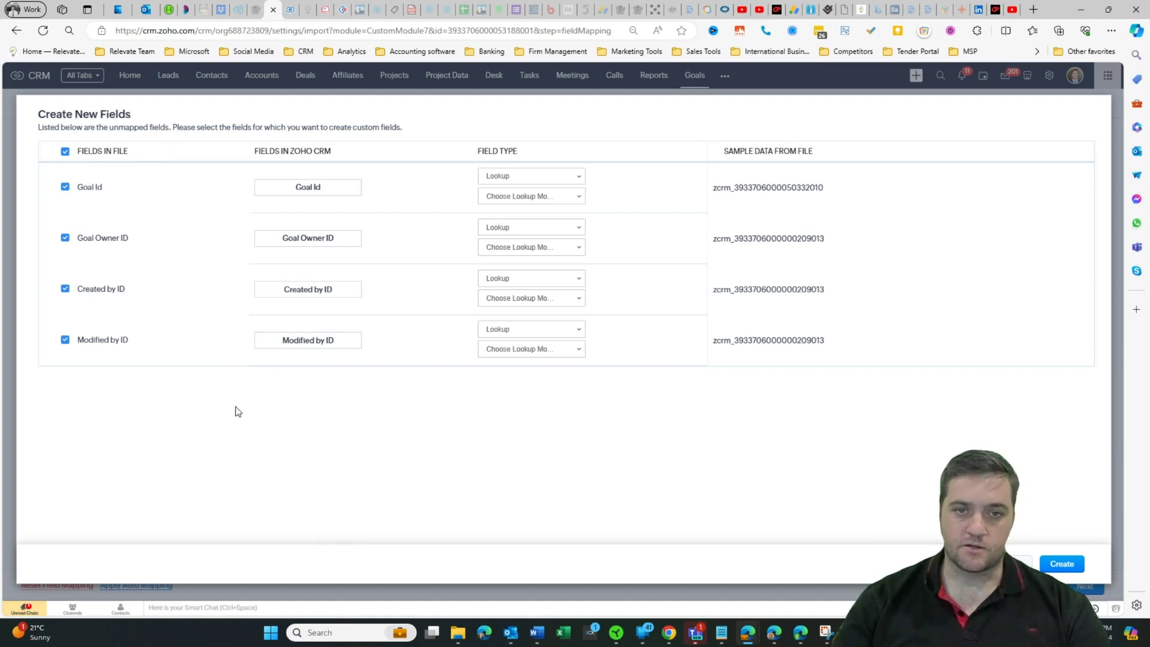
key("Escape")
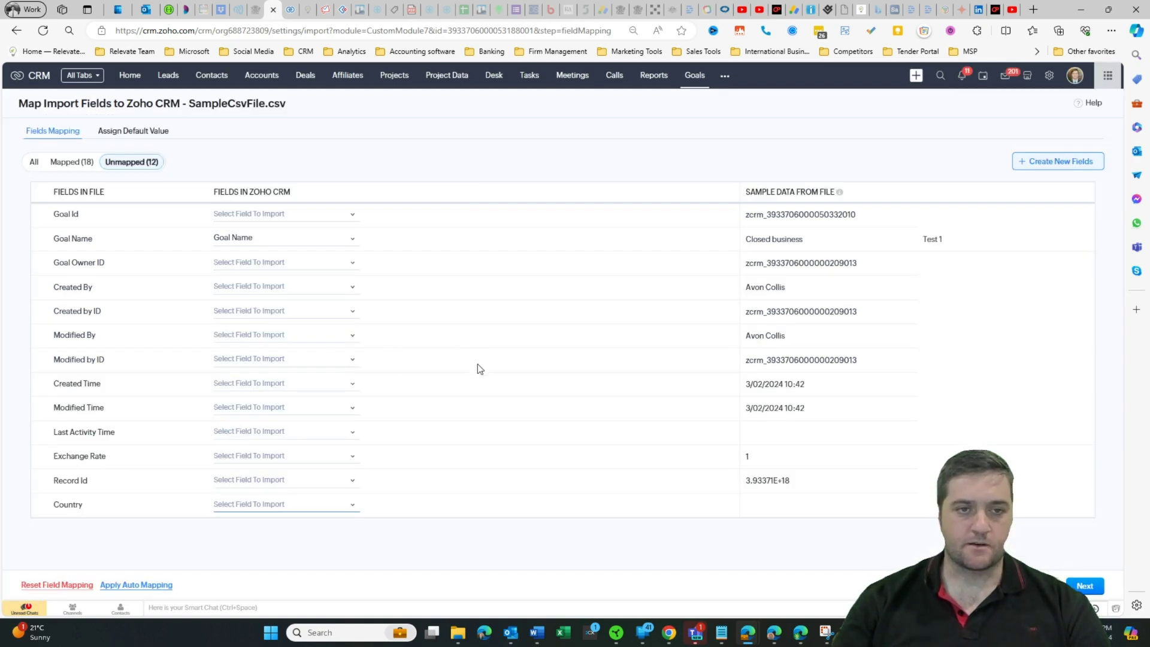
left_click(67, 167)
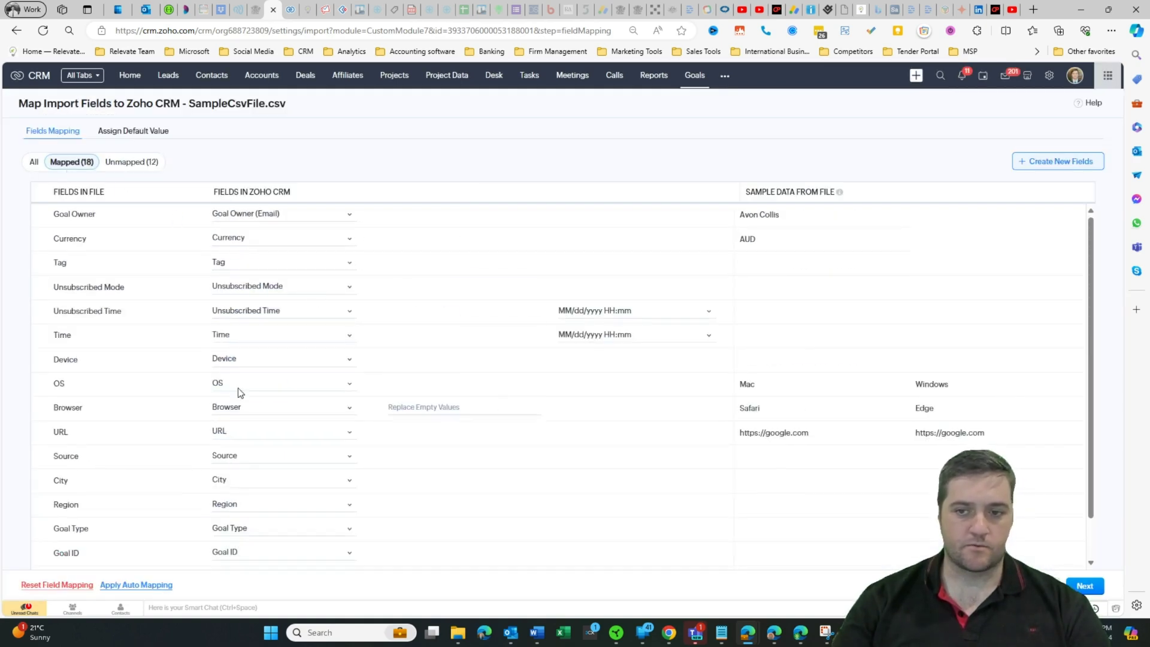
left_click(1079, 585)
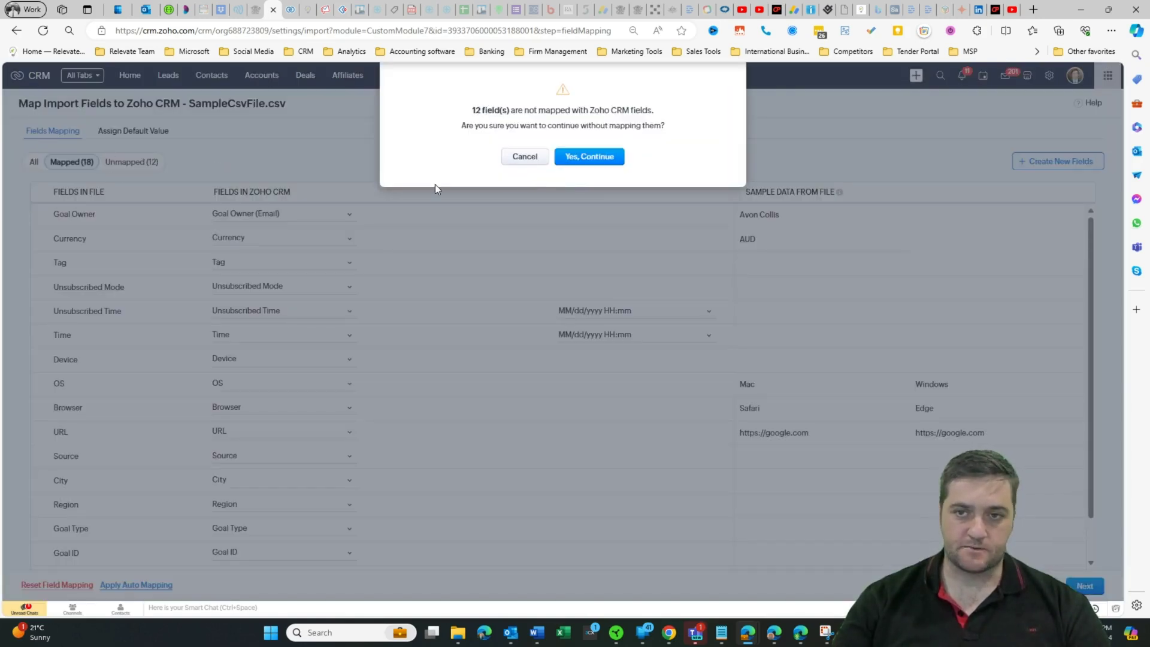
Accept the 12 unmapped fields, keep the follow-up task at --None--, and finish the import.
left_click(593, 156)
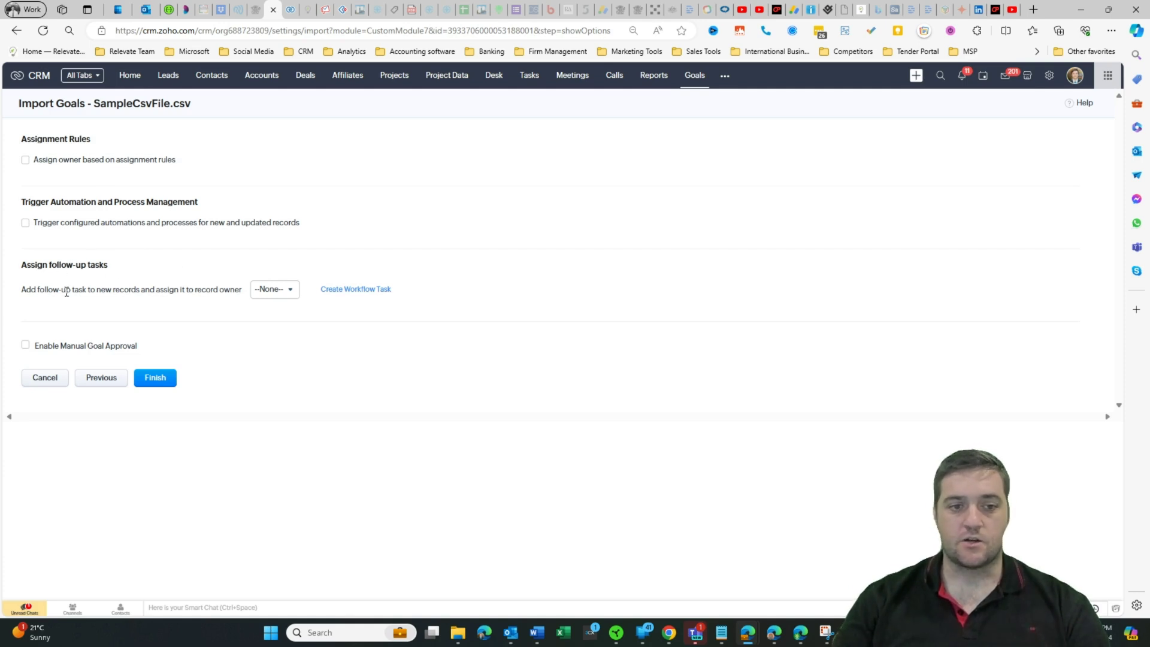
left_click(275, 289)
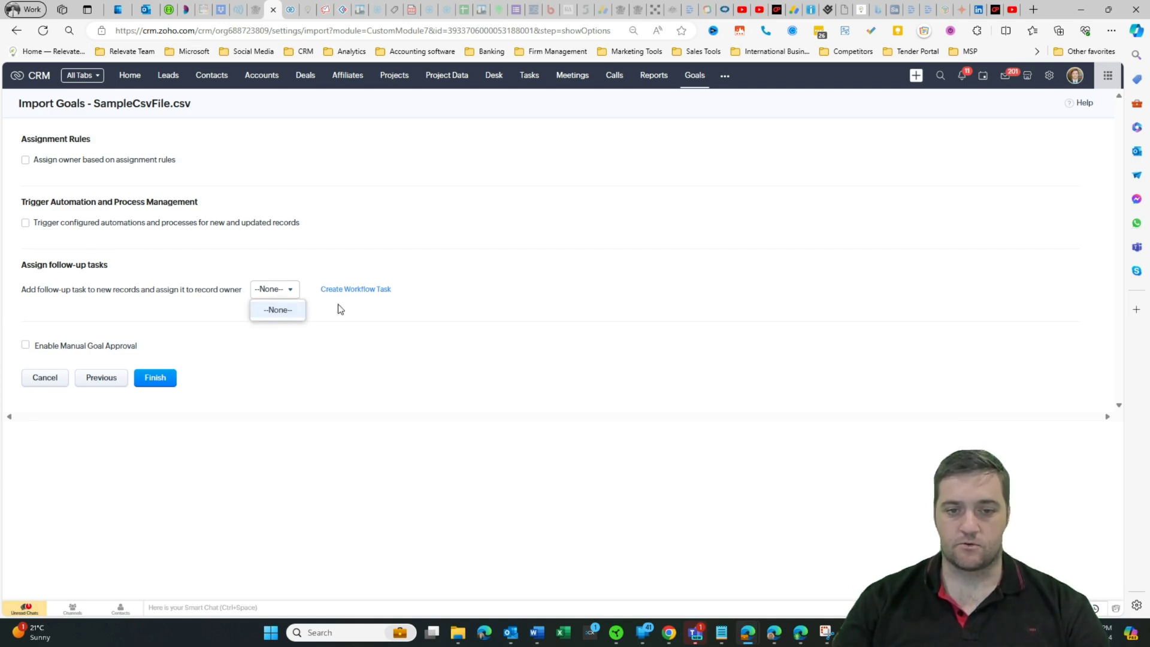
left_click(368, 322)
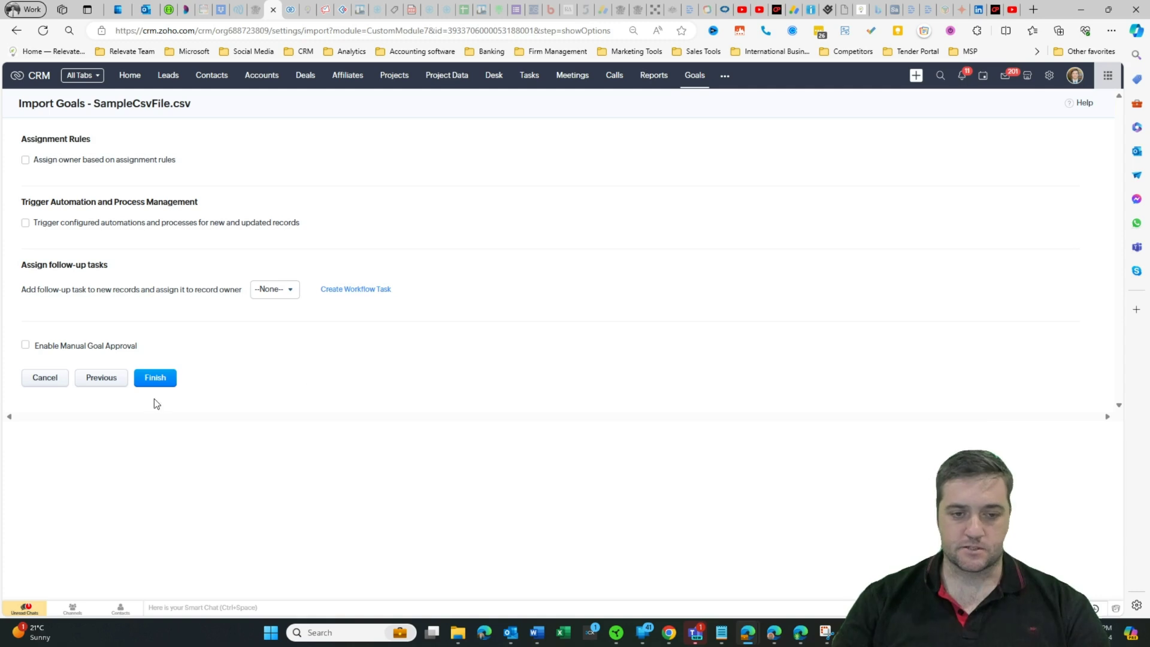
left_click(156, 379)
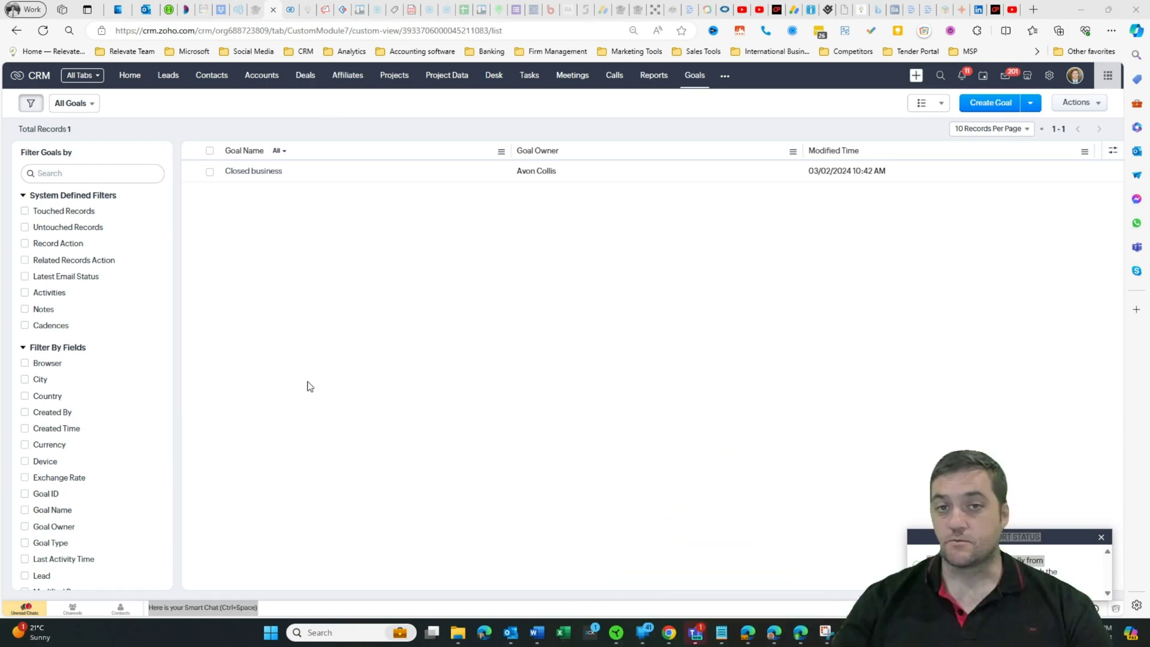
Reload the Goals list and open the imported Closed business goal to check Country is Australia.
left_click(44, 31)
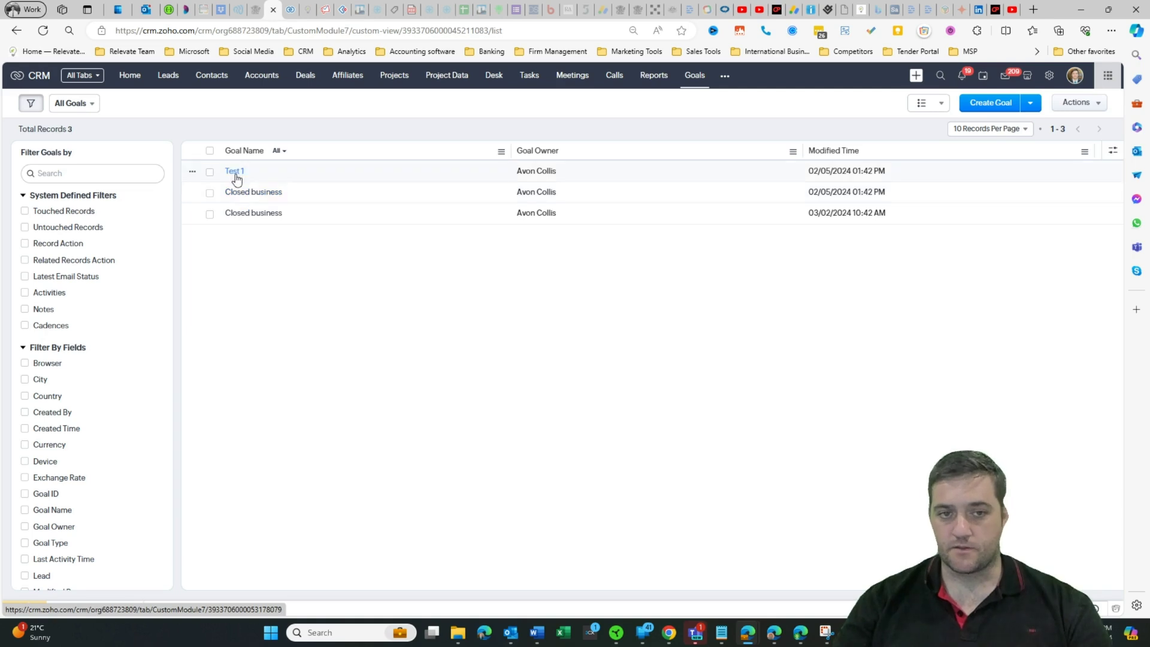
left_click(240, 192)
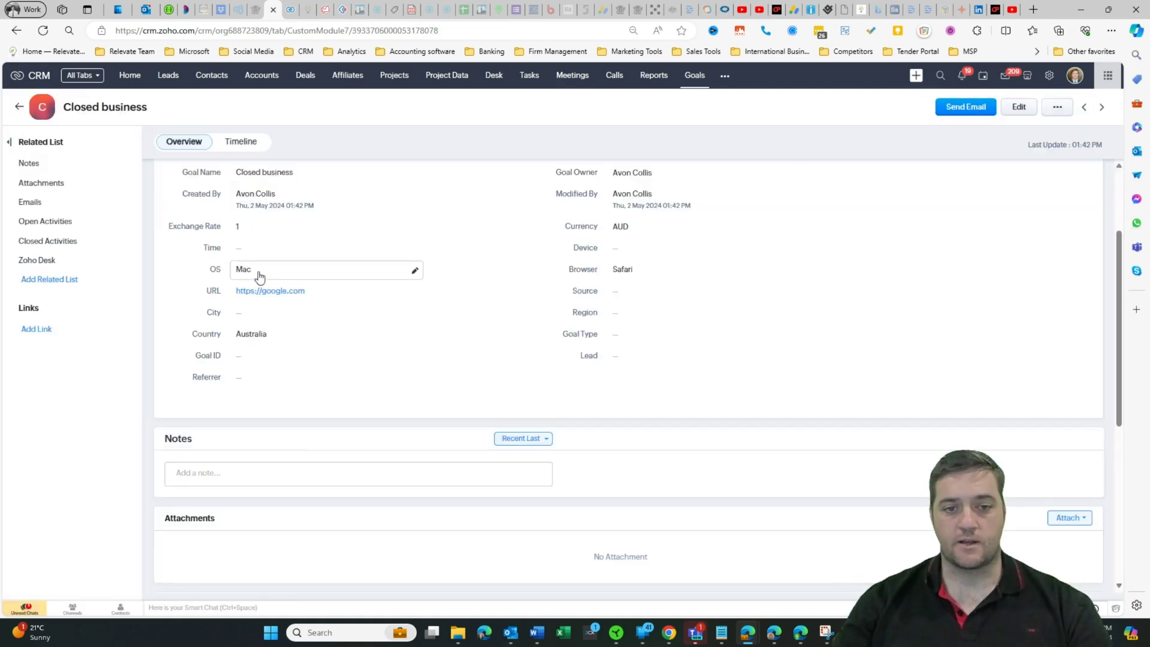